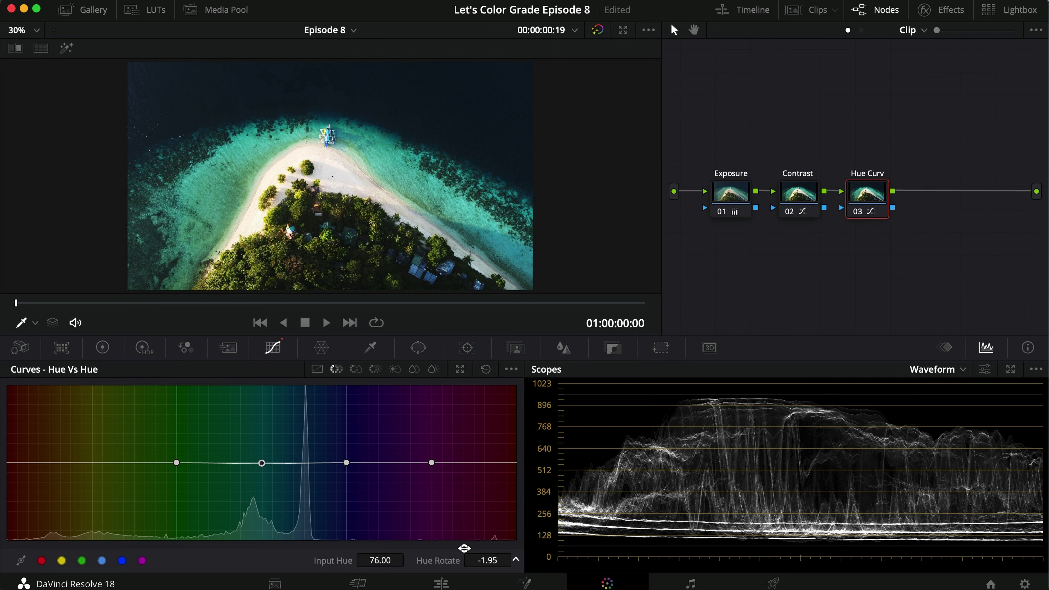
- Compare the image with the Hue Curv node disabled and enabled to judge the cyan hue shift
{"action": "key", "text": "super+d"}
{"action": "key", "text": "super+d"}
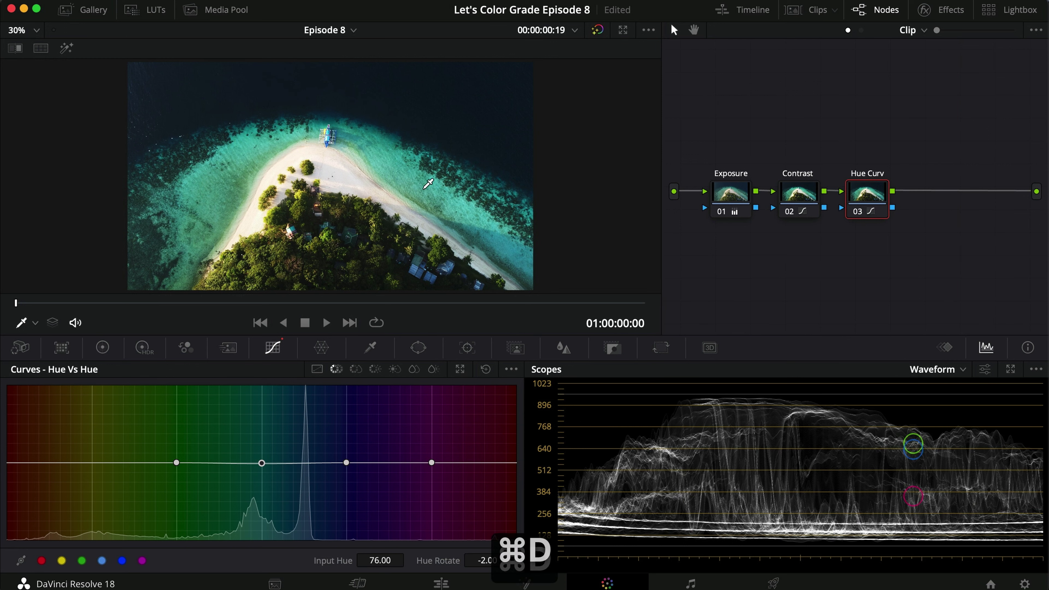
{"action": "key", "text": "super+d"}
{"action": "key", "text": "super+d"}
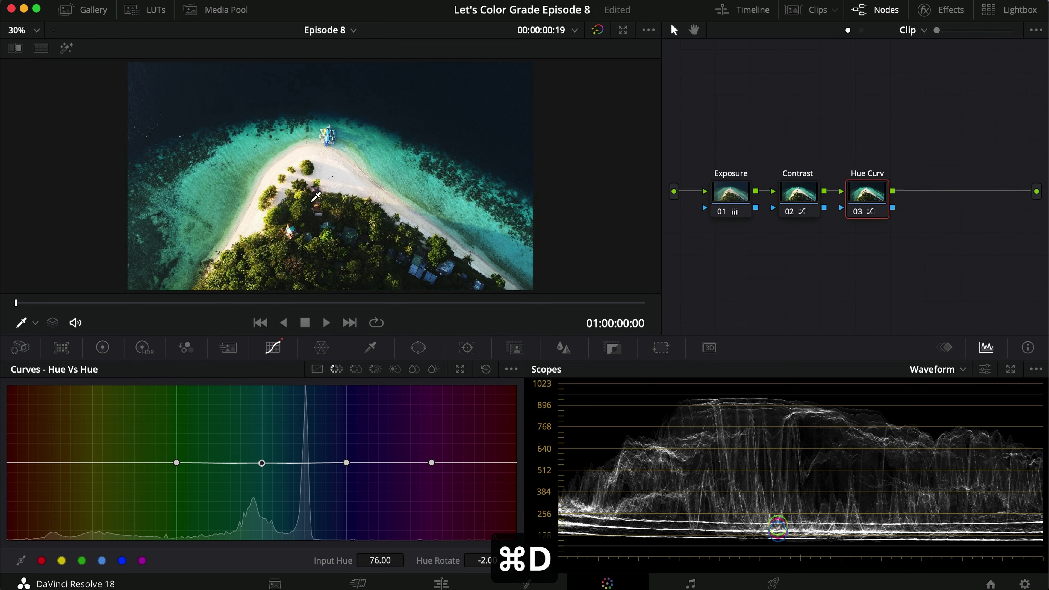
- Set the Hue Rotate of the blue point to 5.00 on the Hue Vs Hue curve
{"action": "left_click", "coordinate": [122, 560]}
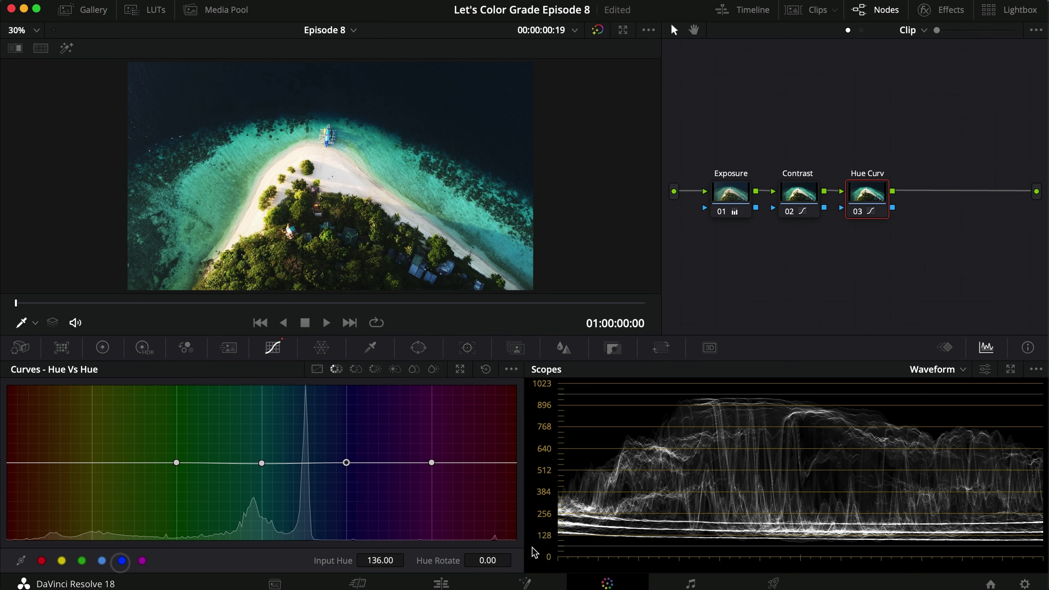
{"action": "left_click_drag", "start_coordinate": [499, 560], "coordinate": [520, 283]}
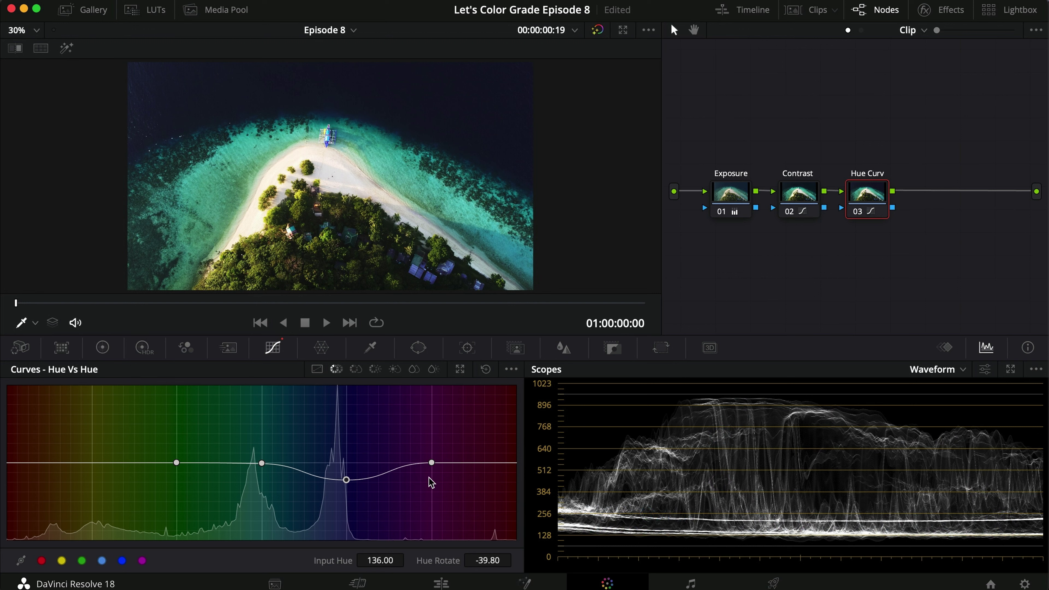
{"action": "left_click_drag", "start_coordinate": [482, 555], "coordinate": [591, 285]}
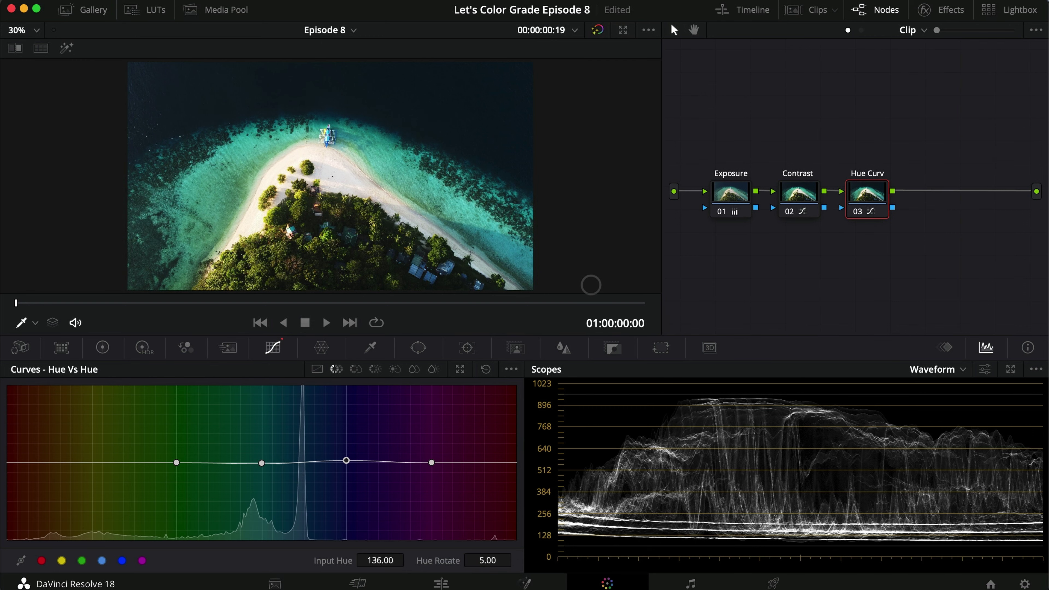
- Compare the water colours with the Hue Curv node off and on in the full-screen viewer
{"action": "key", "text": "super+f"}
{"action": "key", "text": "super+d"}
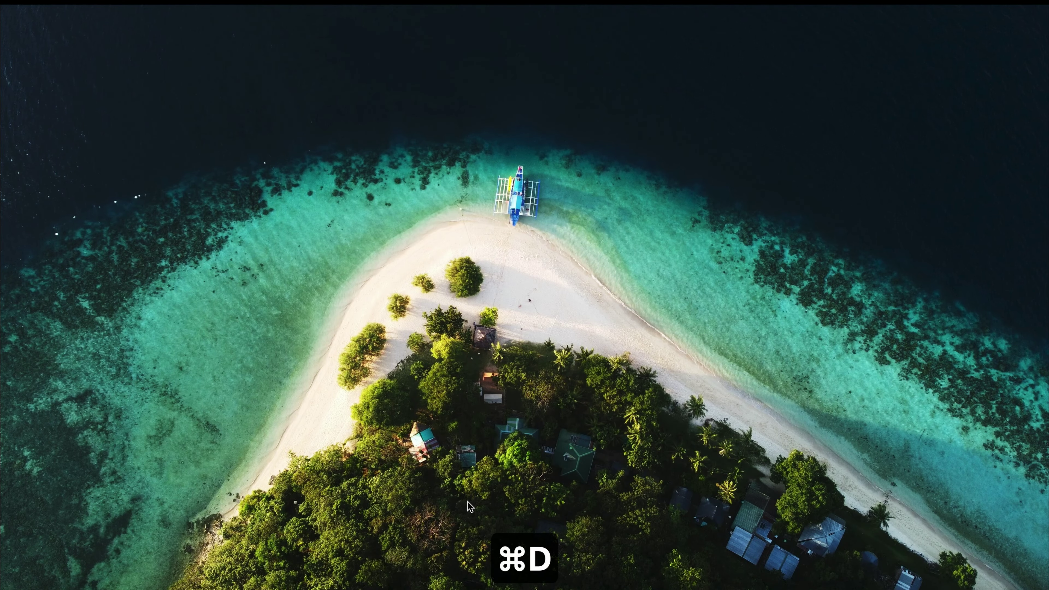
{"action": "key", "text": "super+d"}
{"action": "key", "text": "super+d"}
{"action": "key", "text": "super+d"}
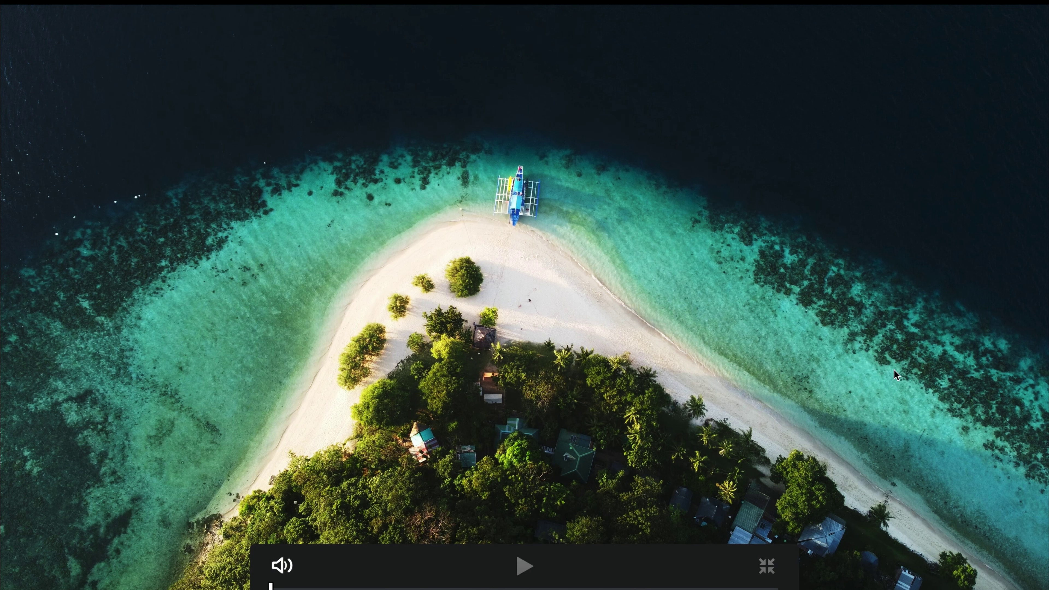
{"action": "key", "text": "super+d"}
{"action": "key", "text": "super+d"}
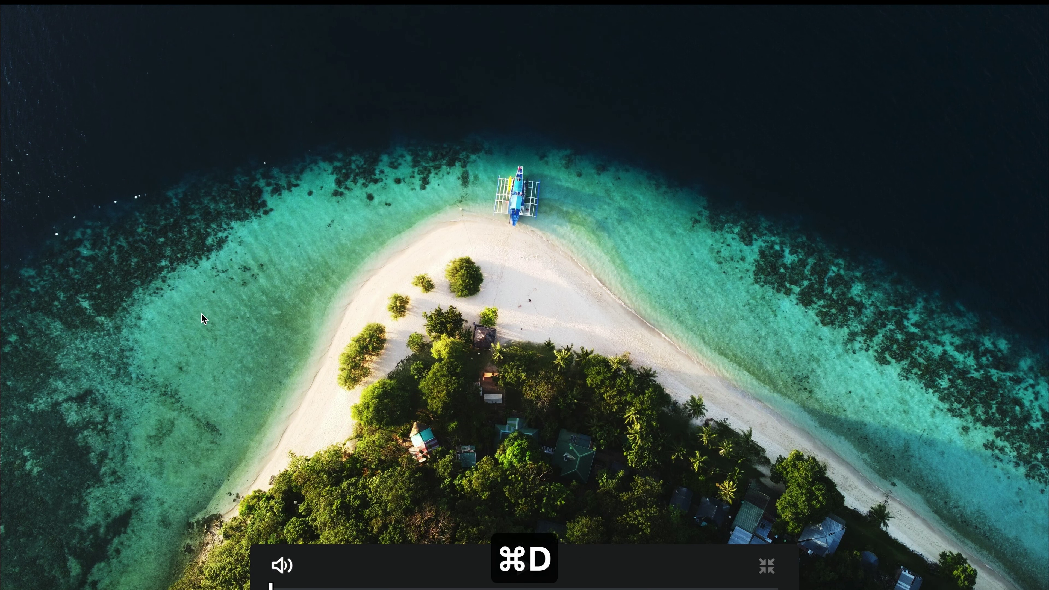
{"action": "key", "text": "super+f"}
{"action": "key", "text": "super+d"}
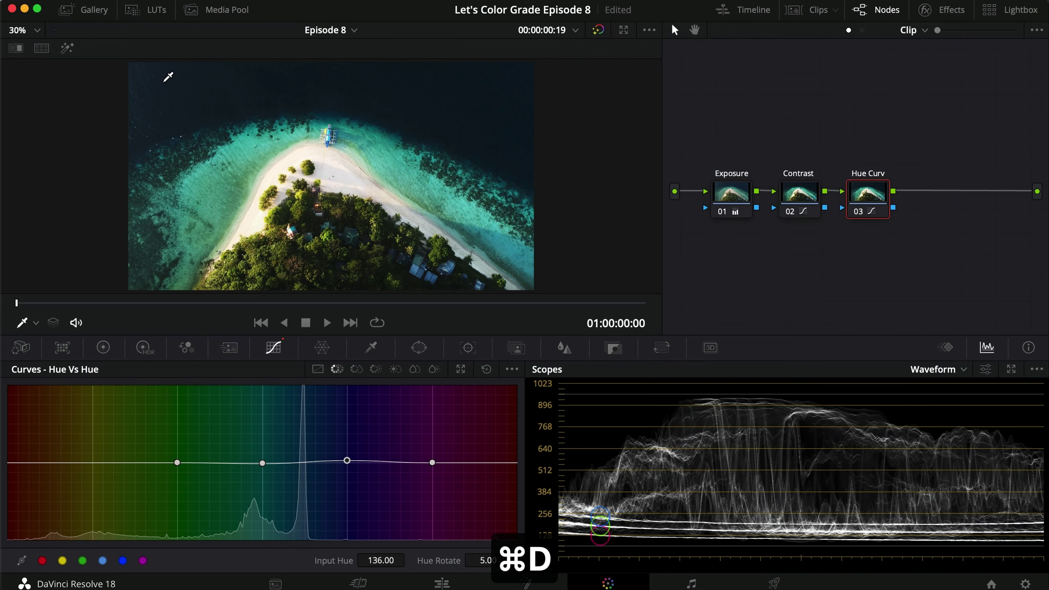
- Raise the blue point's Hue Rotate a little further and set the cyan point's Hue Rotate to -5.00
{"action": "left_click_drag", "start_coordinate": [487, 560], "coordinate": [547, 553]}
{"action": "left_click", "coordinate": [104, 562]}
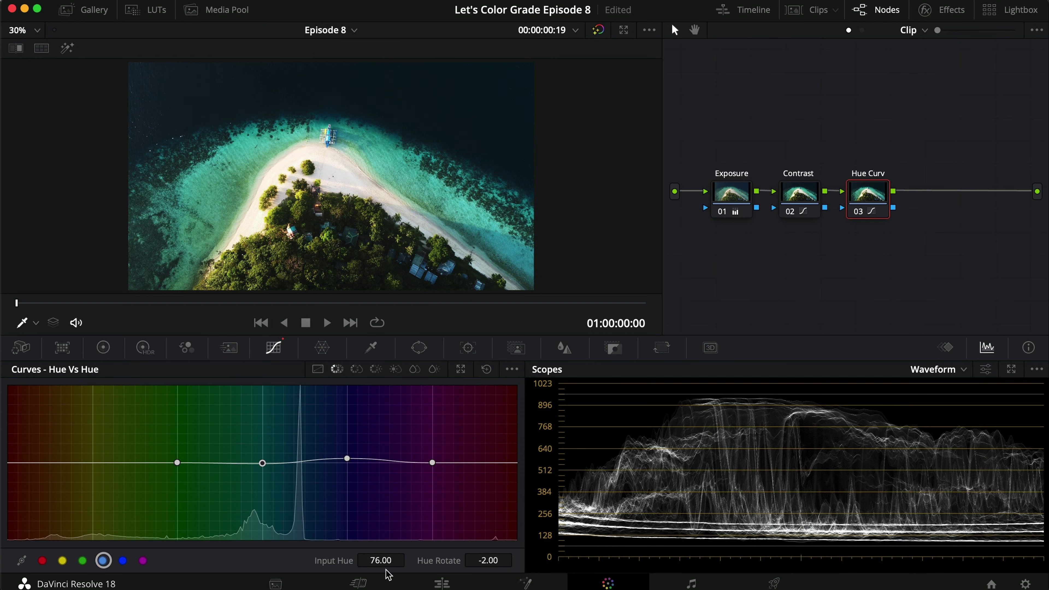
{"action": "left_click_drag", "start_coordinate": [496, 567], "coordinate": [462, 569]}
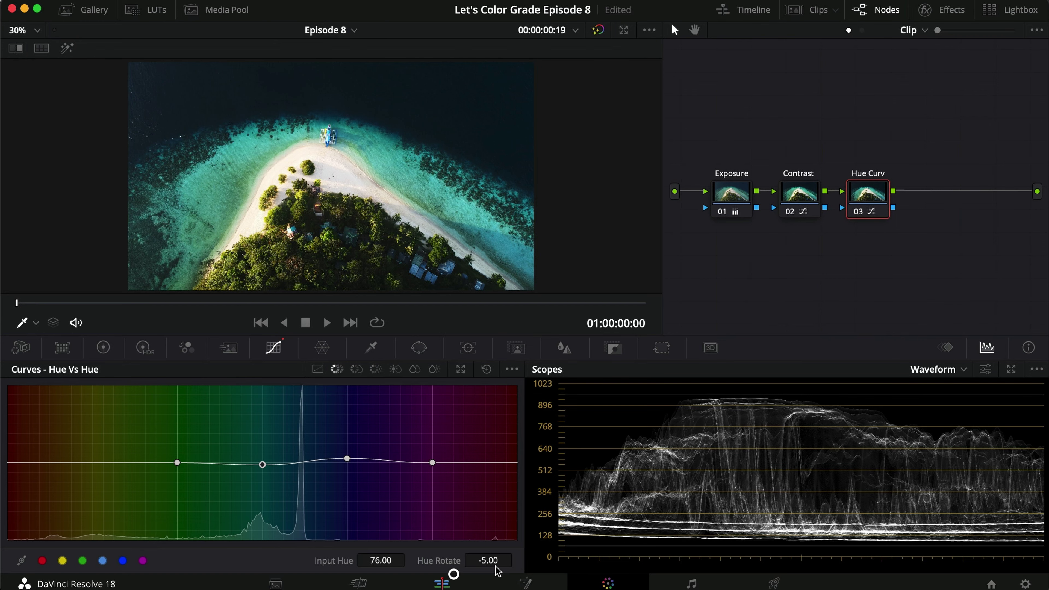
- Check the adjusted blue and cyan hues by toggling the Hue Curv node, in full screen and in the normal viewer
{"action": "key", "text": "super+f"}
{"action": "key", "text": "super+d"}
{"action": "key", "text": "super+d"}
{"action": "key", "text": "super+d"}
{"action": "mouse_move", "coordinate": [711, 346]}
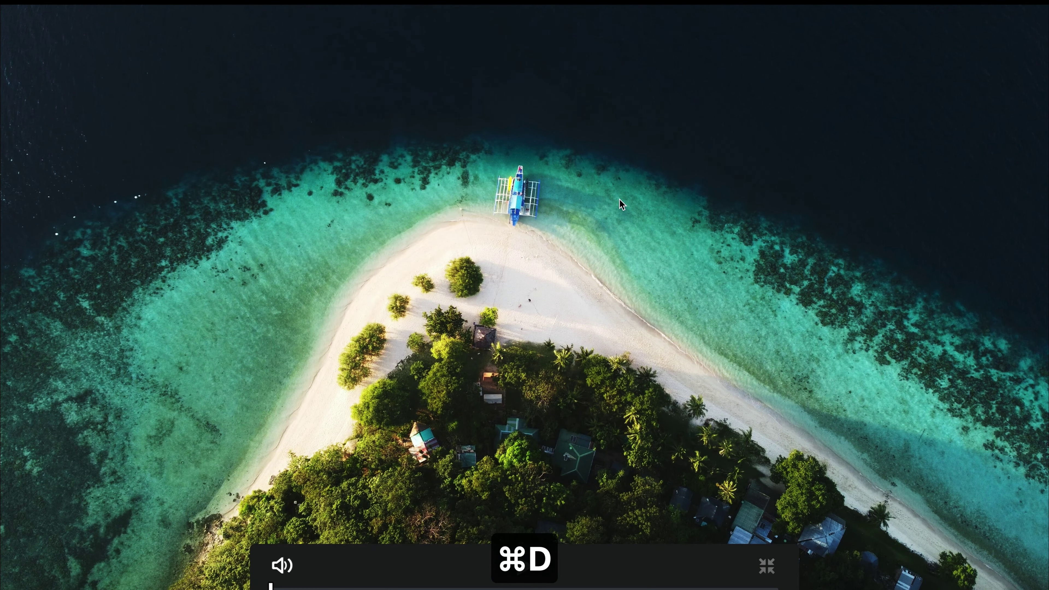
{"action": "key", "text": "super+d"}
{"action": "key", "text": "super+f"}
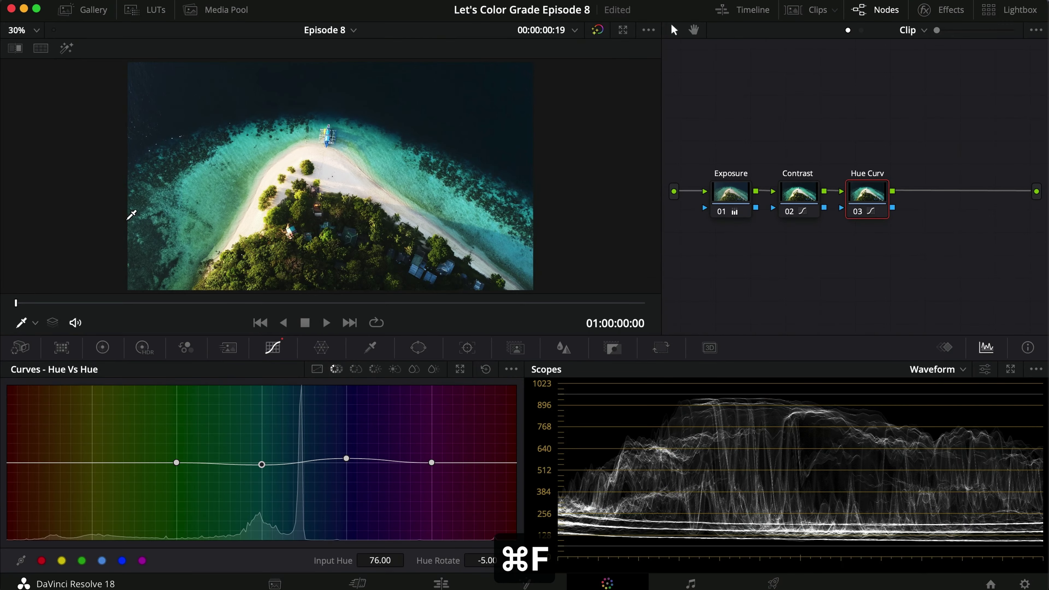
{"action": "key", "text": "super+d"}
{"action": "key", "text": "super+d"}
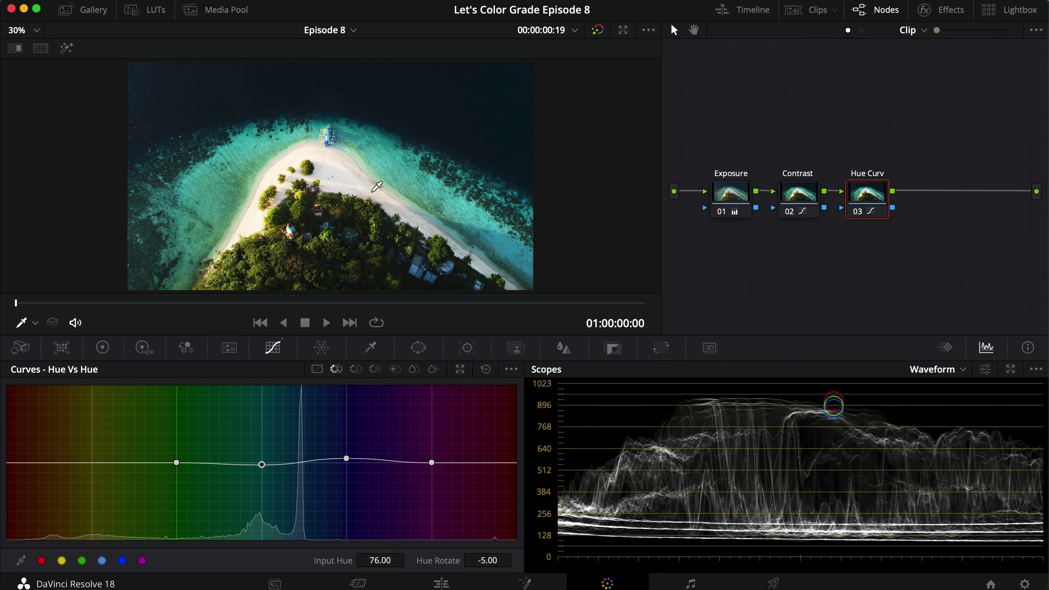
- Select the Exposure, Contrast and Hue Curv nodes together and toggle them to compare the grade with the original image
{"action": "left_click_drag", "start_coordinate": [895, 253], "coordinate": [665, 120]}
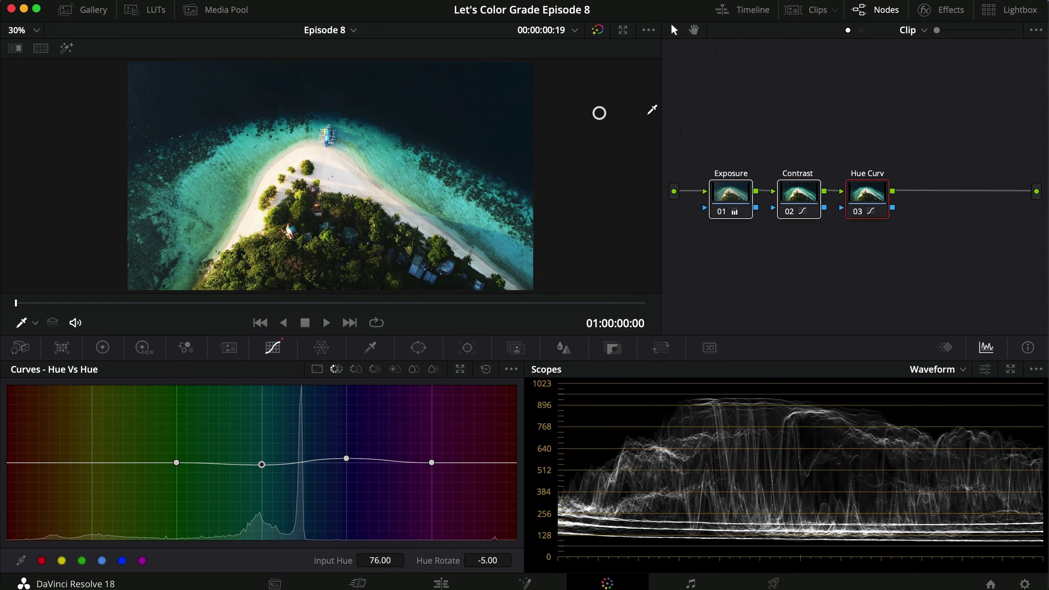
{"action": "key", "text": "super+d"}
{"action": "key", "text": "super+d"}
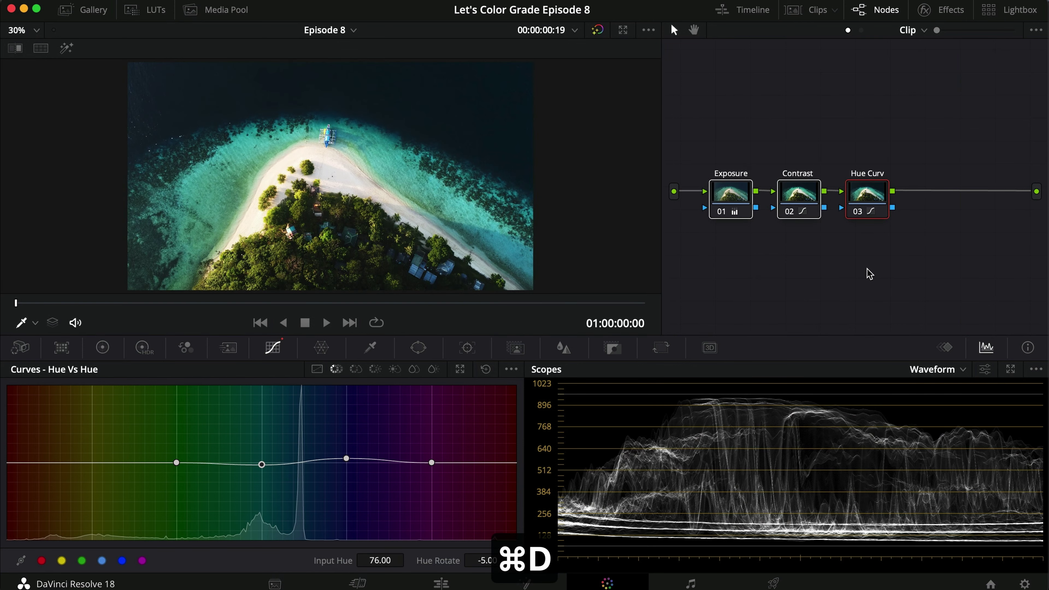
{"action": "key", "text": "super+d"}
{"action": "key", "text": "super+d"}
- Show the Contrast node's custom curve and compare the image with that node off and on in full screen
{"action": "left_click", "coordinate": [795, 192]}
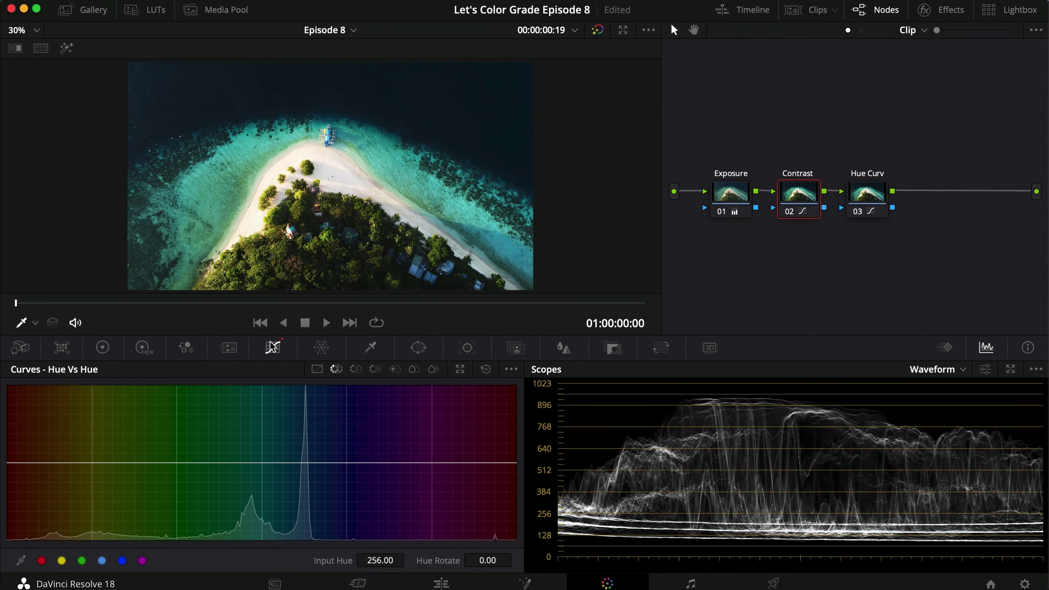
{"action": "left_click", "coordinate": [311, 369]}
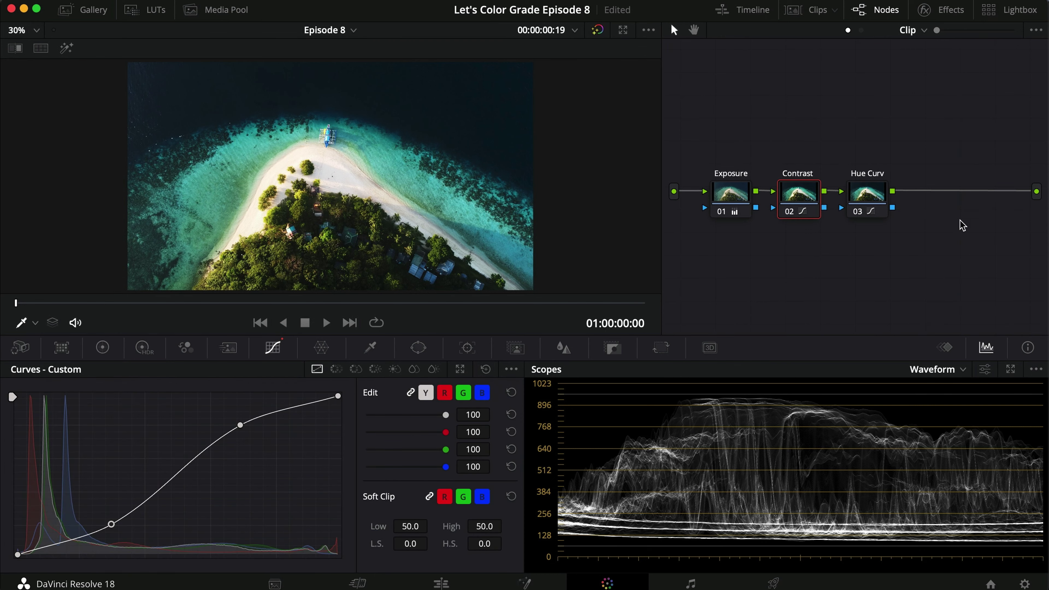
{"action": "key", "text": "super+f"}
{"action": "key", "text": "super+d"}
{"action": "key", "text": "super+d"}
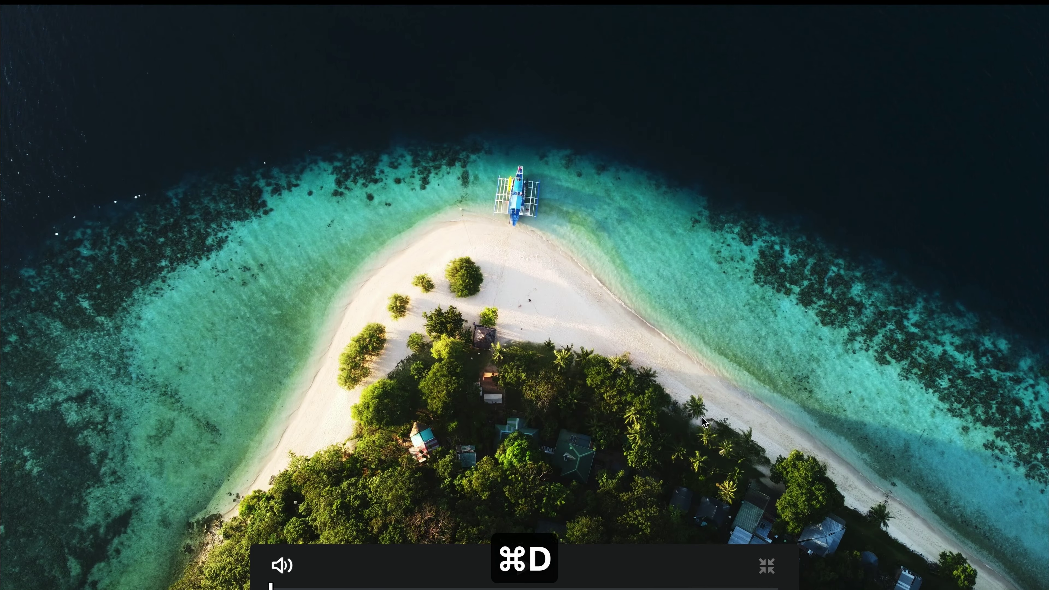
{"action": "key", "text": "super+f"}
{"action": "key", "text": "super+d"}
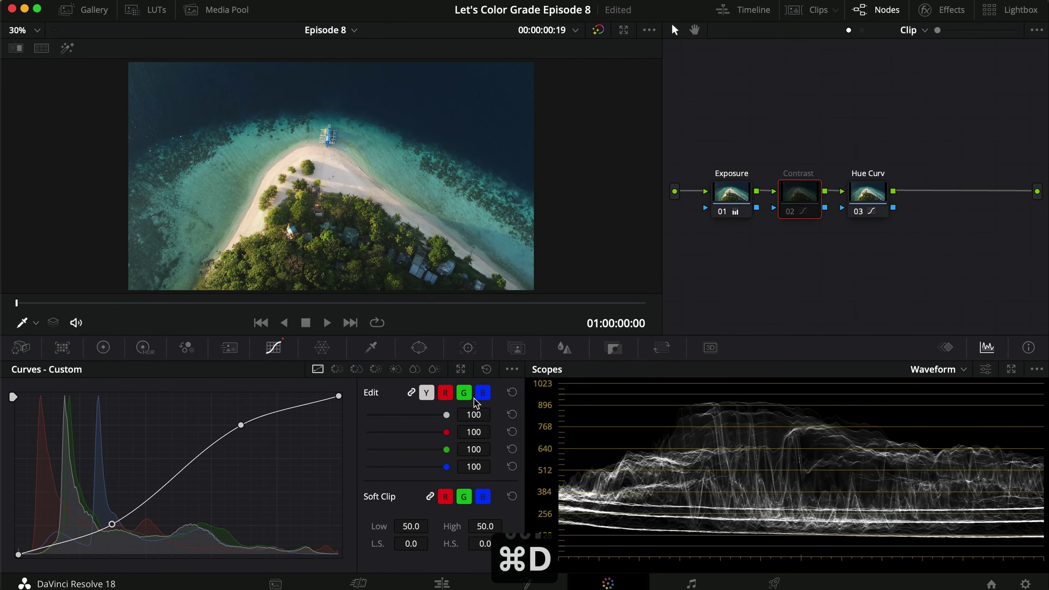
{"action": "key", "text": "super+f"}
{"action": "key", "text": "super+d"}
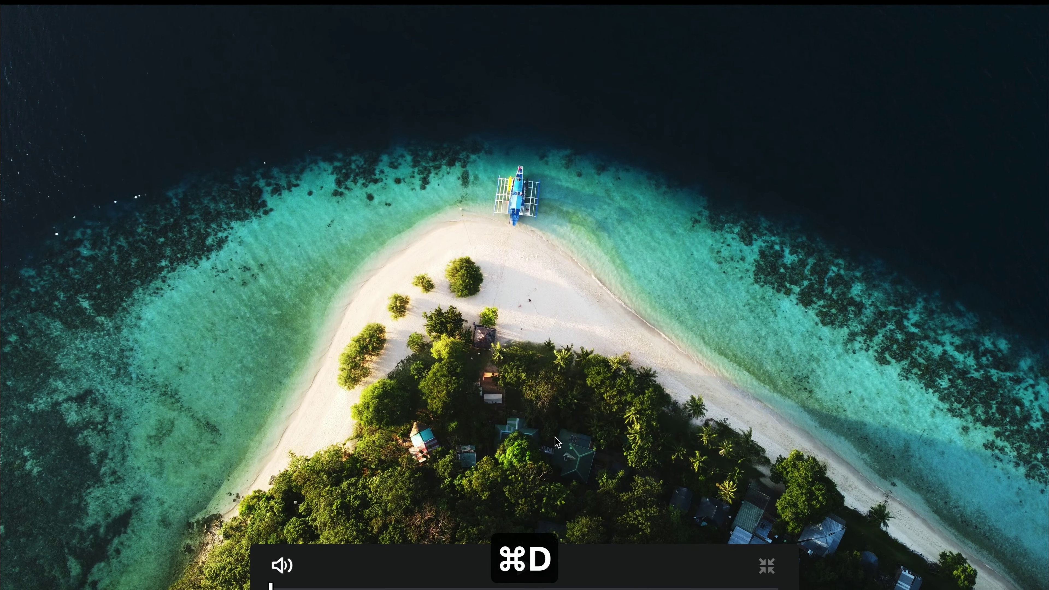
{"action": "key", "text": "super+f"}
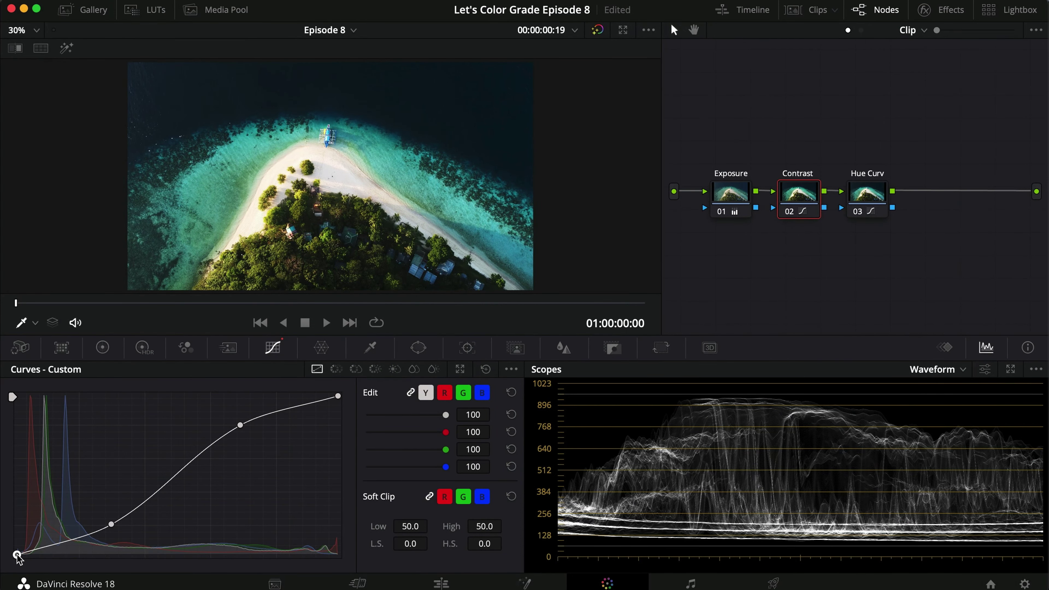
- Raise the black point of the Contrast node's custom curve slightly and compare the result in full screen
{"action": "left_click_drag", "start_coordinate": [17, 555], "coordinate": [17, 551]}
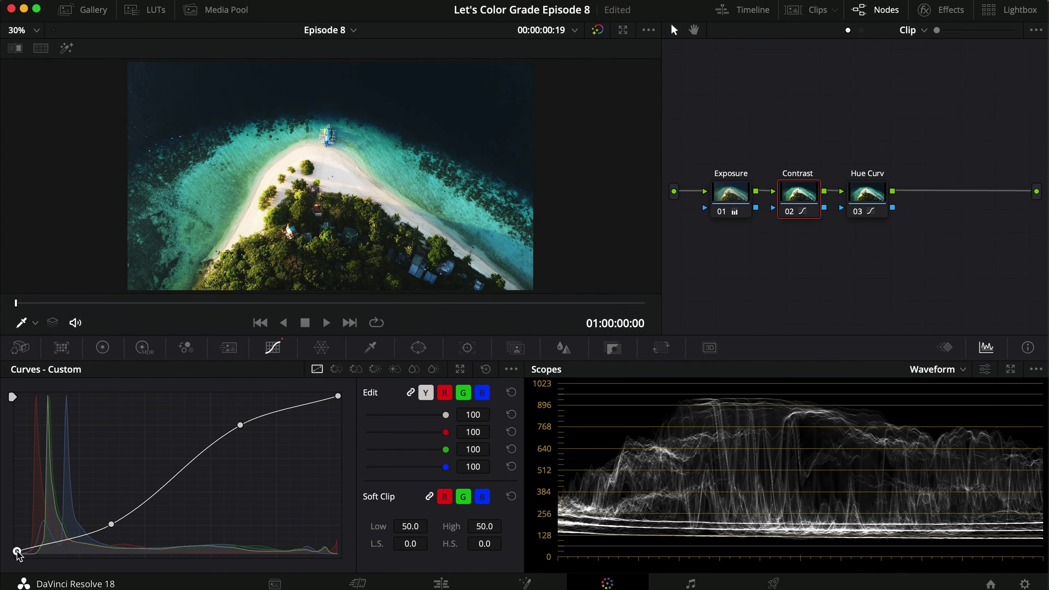
{"action": "key", "text": "super+f"}
{"action": "key", "text": "super+d"}
{"action": "key", "text": "super+d"}
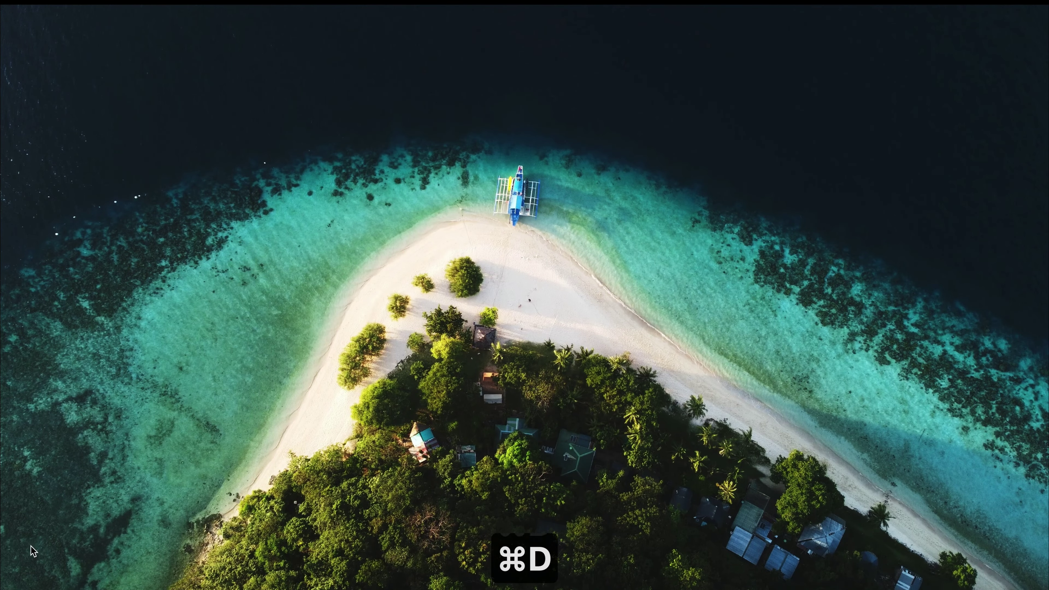
{"action": "key", "text": "super+f"}
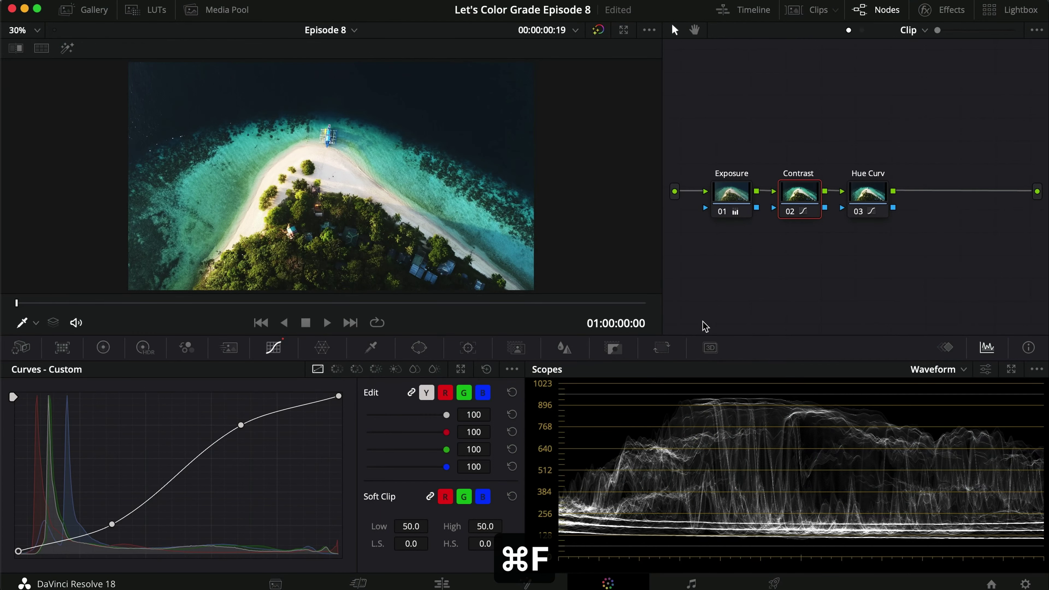
- Lower the cyan point's Saturation to about 0.95 on the Hue Curv node's Hue Vs Sat curve and compare the result
{"action": "key", "text": "shift+apostrophe"}
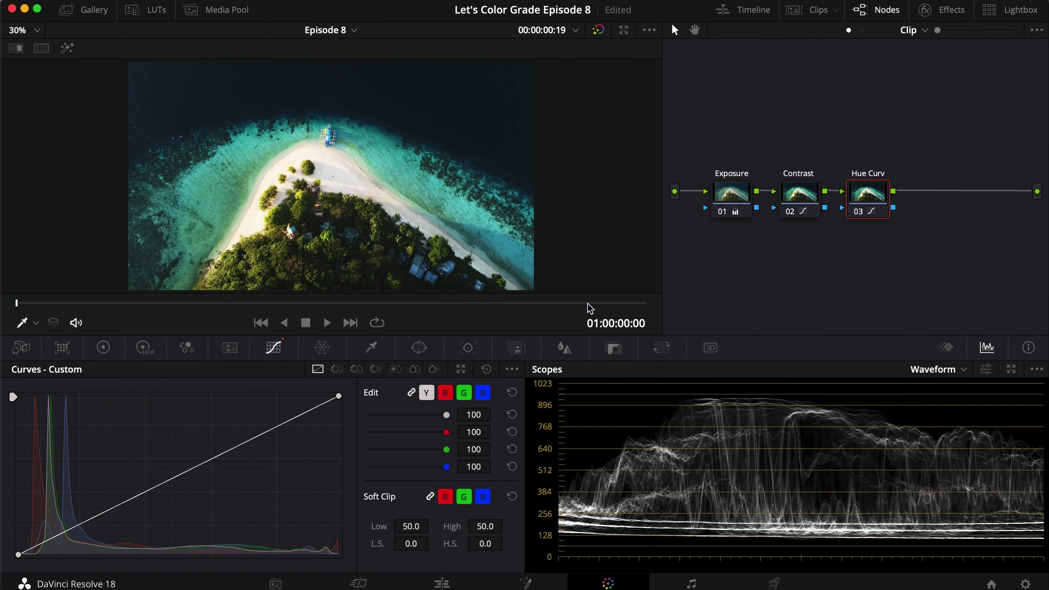
{"action": "left_click", "coordinate": [337, 370]}
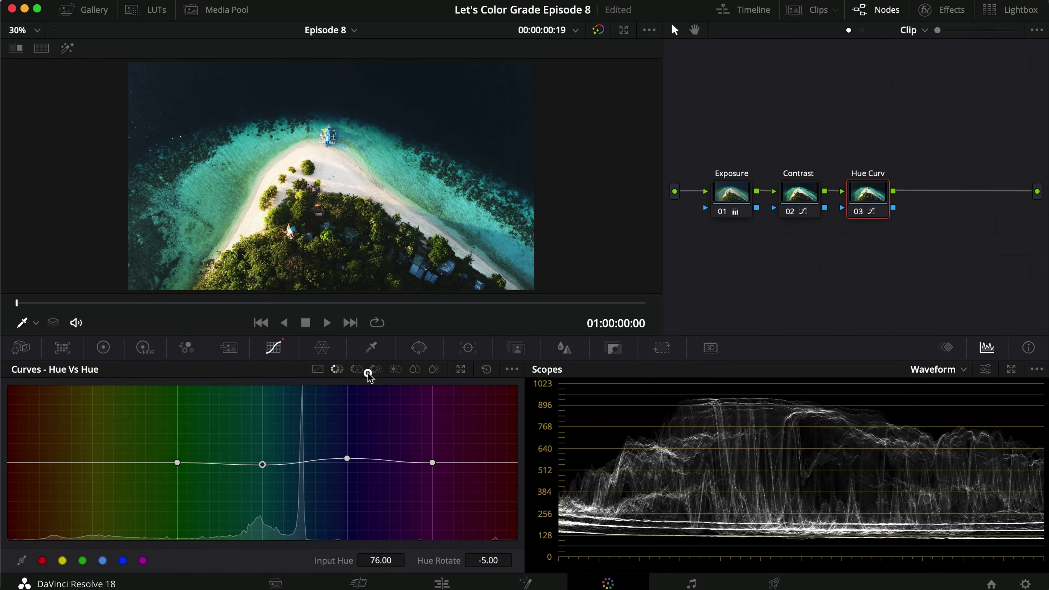
{"action": "left_click", "coordinate": [356, 369]}
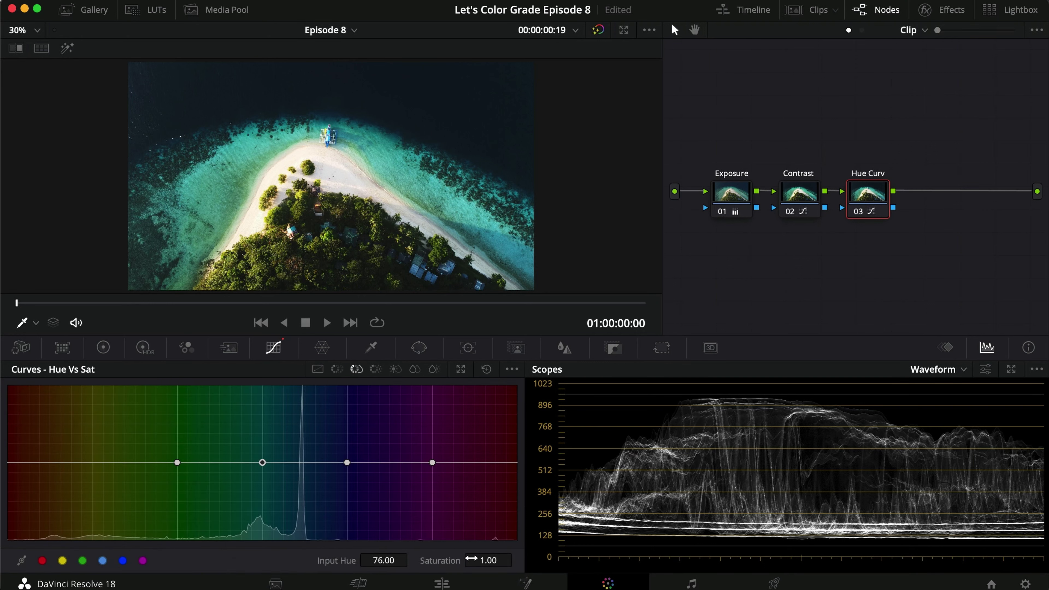
{"action": "left_click_drag", "start_coordinate": [486, 560], "coordinate": [515, 559]}
{"action": "key", "text": "super+d"}
{"action": "key", "text": "super+d"}
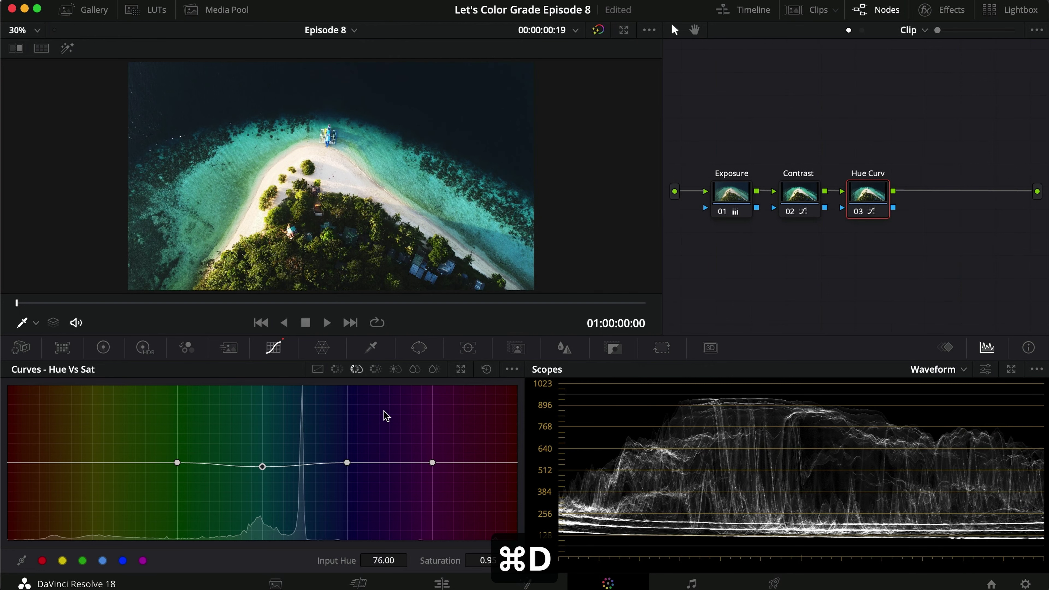
- Set the blue point's Saturation to 0.80 on the Hue Vs Sat curve and compare the result in full screen
{"action": "left_click", "coordinate": [122, 561]}
{"action": "left_click_drag", "start_coordinate": [497, 563], "coordinate": [484, 565]}
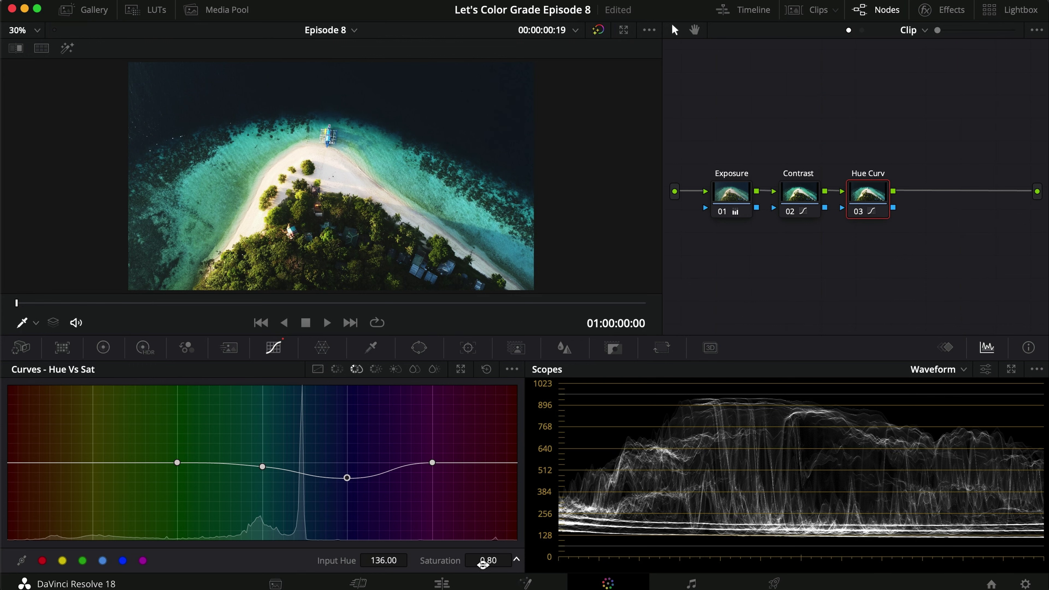
{"action": "key", "text": "super+f"}
{"action": "key", "text": "super+d"}
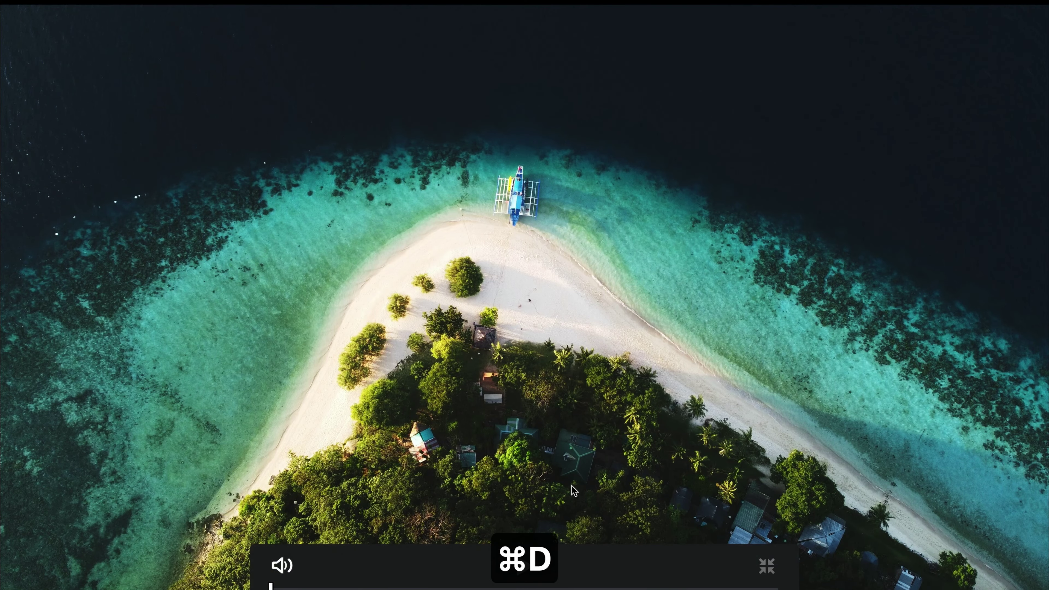
{"action": "key", "text": "super+d"}
{"action": "key", "text": "super+d"}
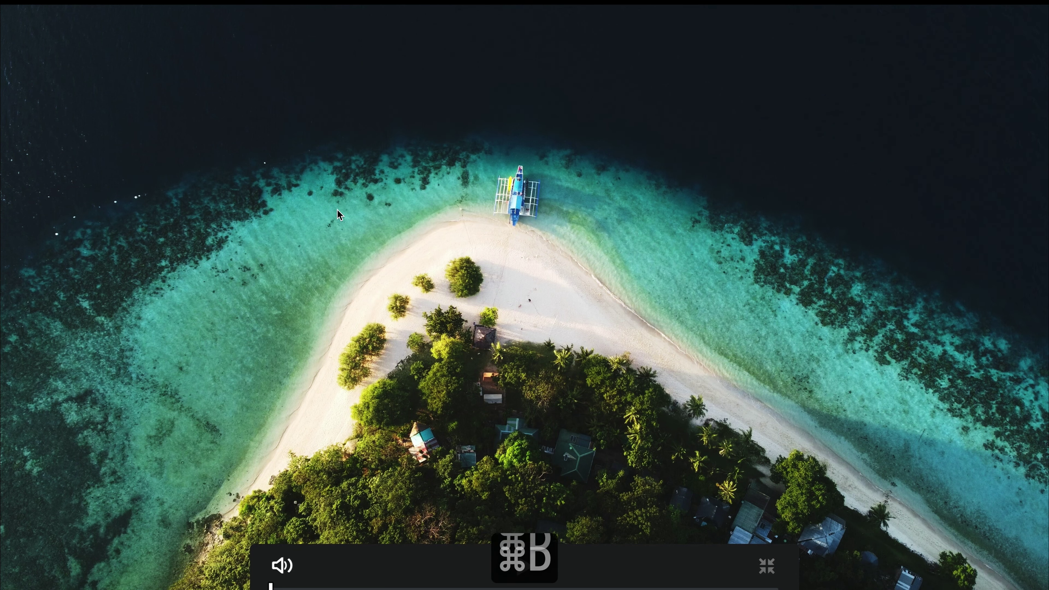
{"action": "key", "text": "super+d"}
{"action": "key", "text": "super+f"}
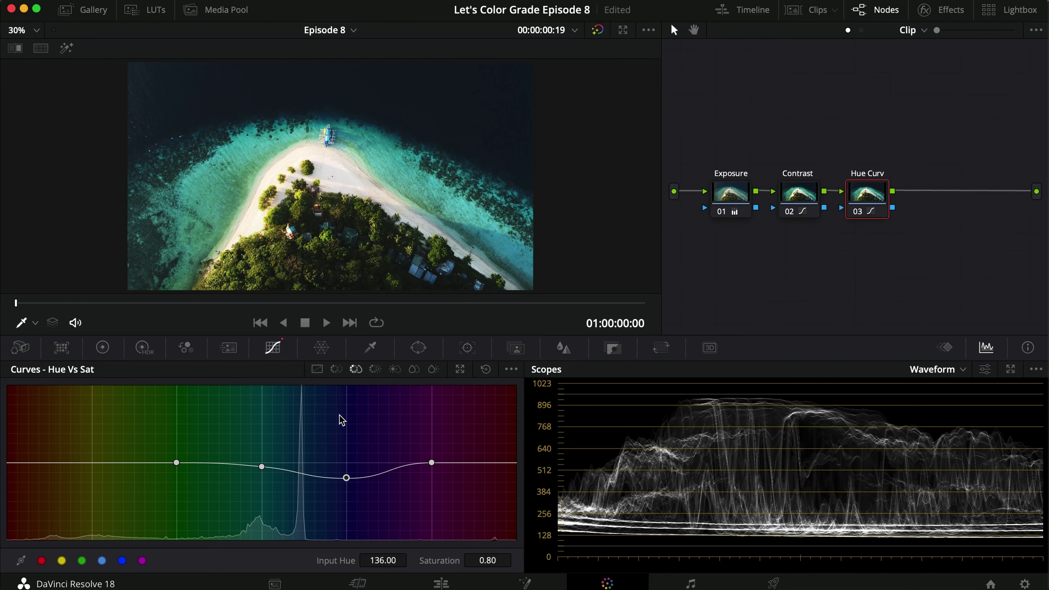
- Try shifting the hue of the sampled tree foliage on the Hue Vs Hue curve, and delete the curve point
{"action": "left_click", "coordinate": [337, 370]}
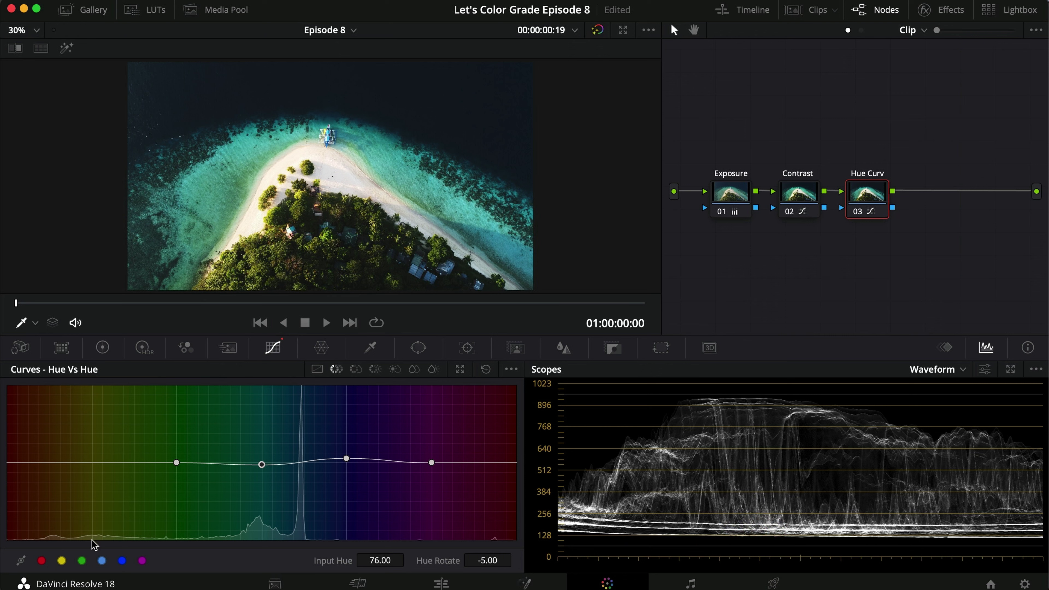
{"action": "left_click", "coordinate": [272, 257]}
{"action": "mouse_move", "coordinate": [100, 463]}
{"action": "left_mouse_down"}
{"action": "mouse_move", "coordinate": [105, 437]}
{"action": "mouse_move", "coordinate": [104, 488]}
{"action": "mouse_move", "coordinate": [105, 465]}
{"action": "left_mouse_up"}
{"action": "key", "text": "Delete"}
- Adjust the yellow point's Saturation on the Hue Curv node's Hue Vs Sat curve and compare the result in full screen
{"action": "left_click", "coordinate": [356, 370]}
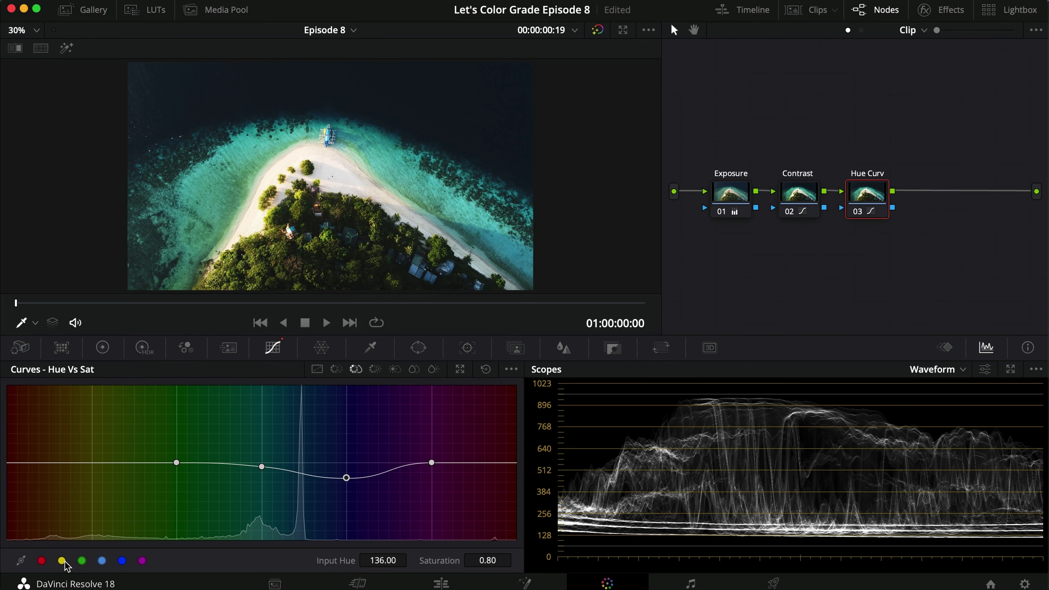
{"action": "left_click_drag", "start_coordinate": [485, 563], "coordinate": [483, 566]}
{"action": "key", "text": "super+f"}
{"action": "key", "text": "super+d"}
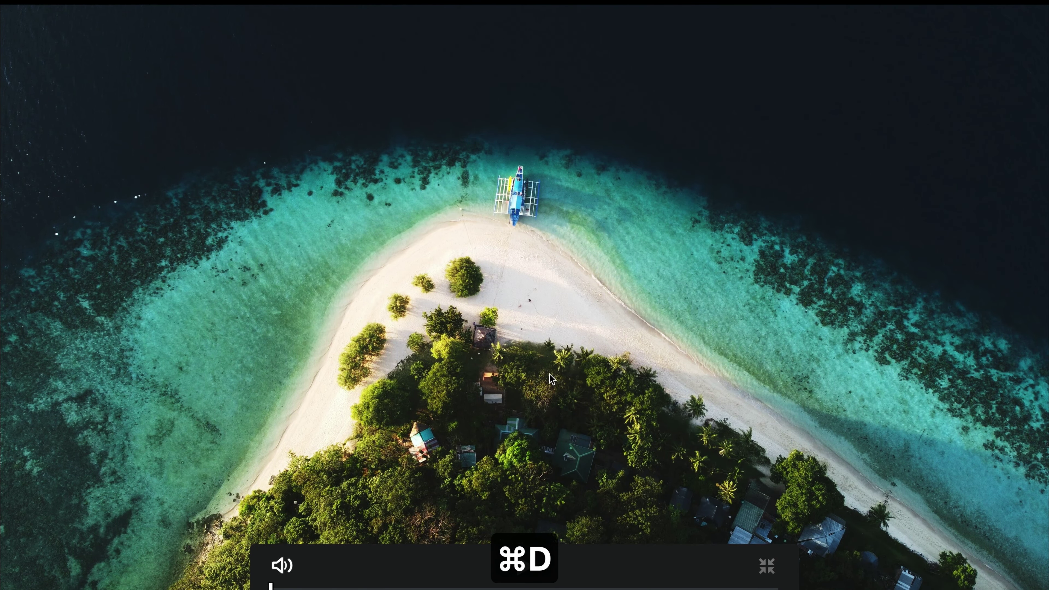
{"action": "key", "text": "super+f"}
- Set the yellow point's Lum Gain to 1.03 on the Hue Vs Lum curve and compare the result in full screen
{"action": "left_click", "coordinate": [375, 369]}
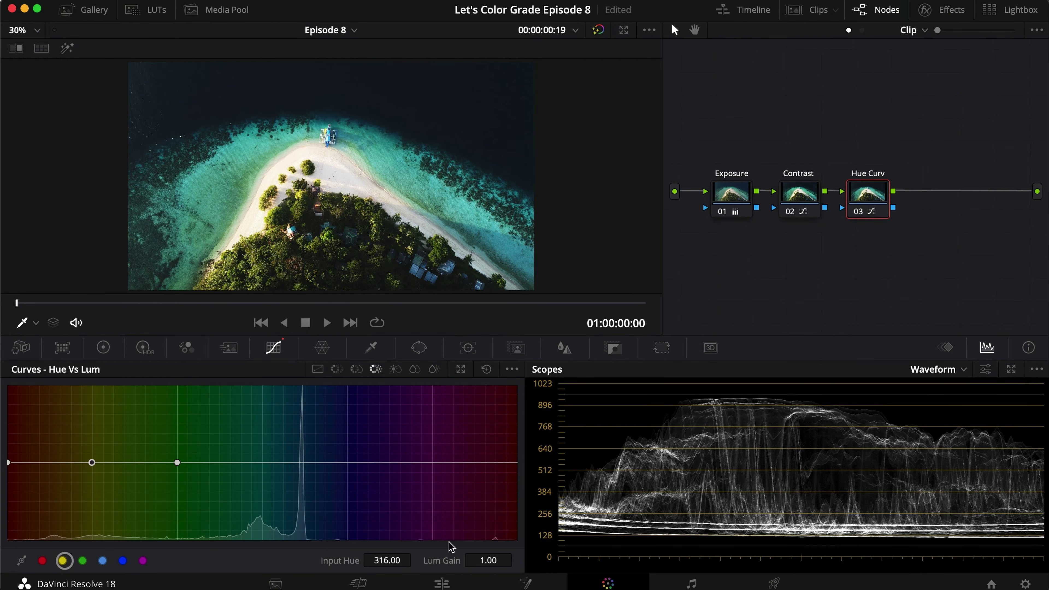
{"action": "left_click_drag", "start_coordinate": [474, 560], "coordinate": [477, 564]}
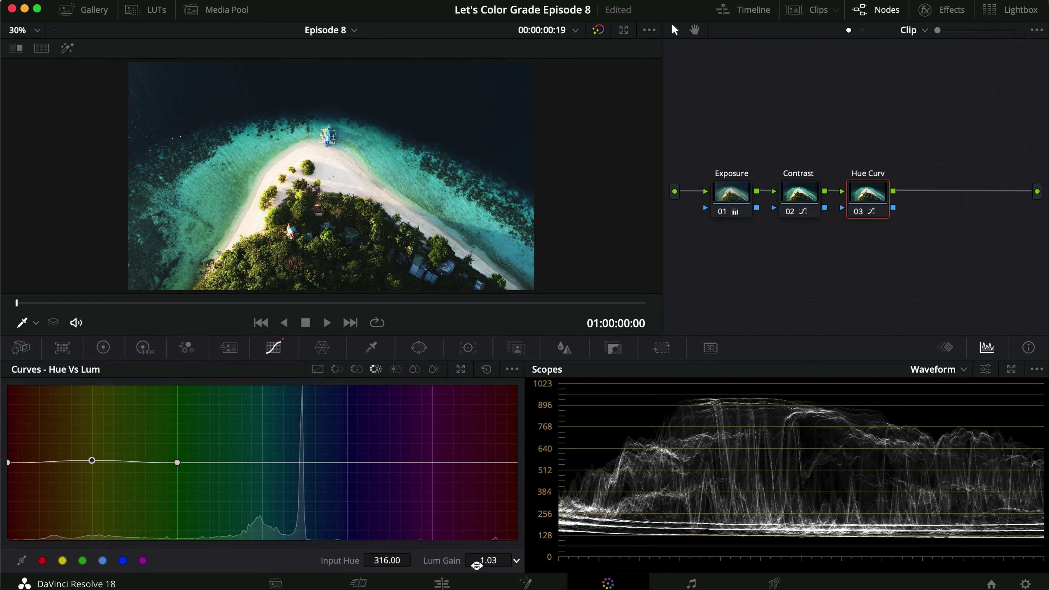
{"action": "key", "text": "super+d"}
{"action": "key", "text": "super+d"}
{"action": "key", "text": "super+f"}
{"action": "key", "text": "super+f"}
- Set the cyan point's Lum Gain to 1.10 on the Hue Vs Lum curve and compare with the Hue Curv node bypassed
{"action": "left_click", "coordinate": [103, 562]}
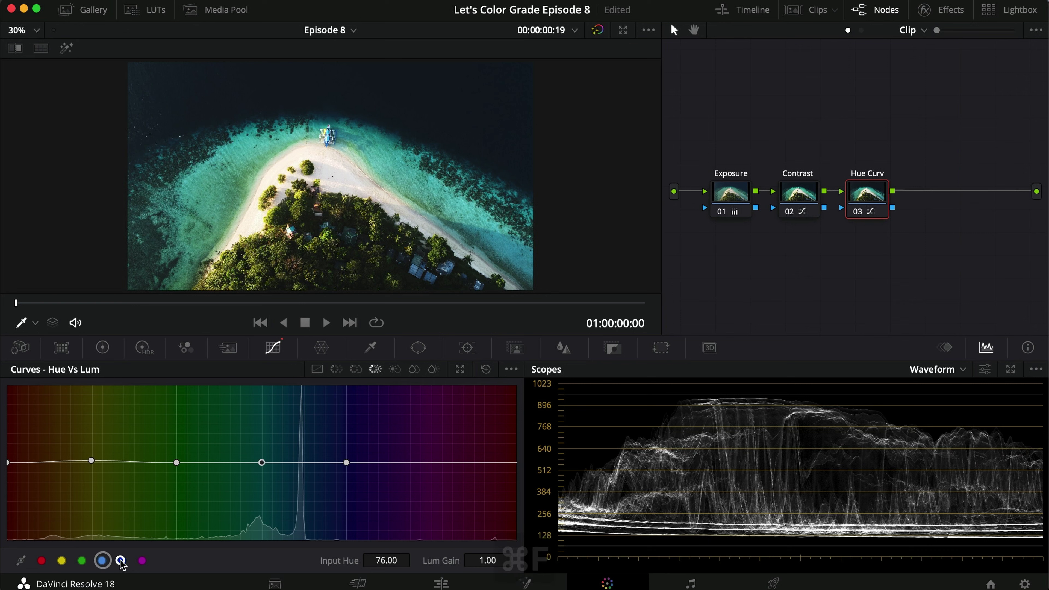
{"action": "mouse_move", "coordinate": [508, 563]}
{"action": "left_mouse_down"}
{"action": "mouse_move", "coordinate": [524, 562]}
{"action": "mouse_move", "coordinate": [514, 564]}
{"action": "left_mouse_up"}
{"action": "key", "text": "super+d"}
{"action": "key", "text": "super+d"}
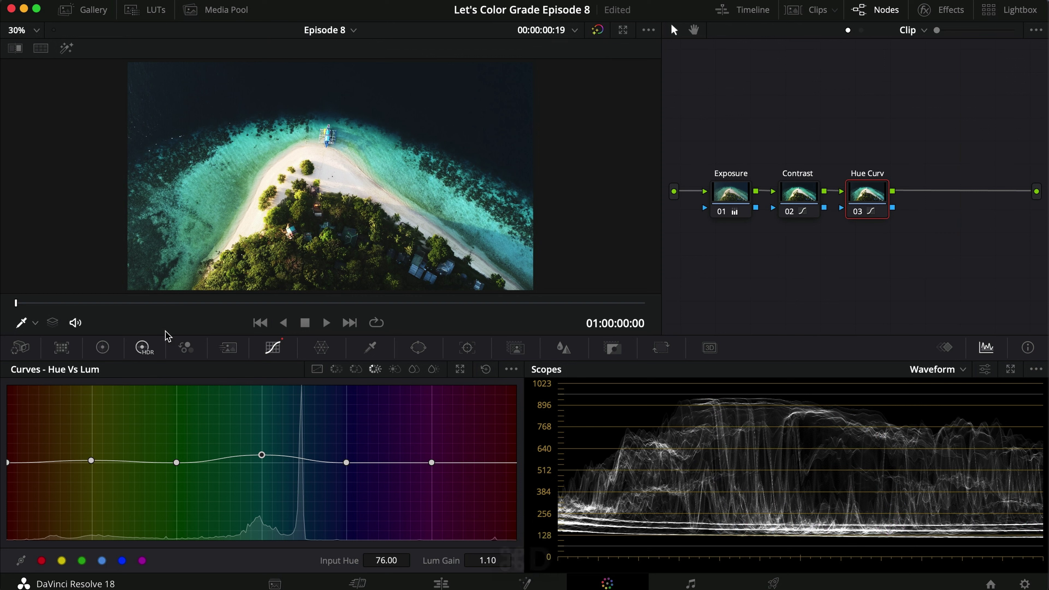
- Set the blue point's Lum Gain to 1.05 on the Hue Vs Lum curve and compare the result in full screen
{"action": "left_click", "coordinate": [346, 462]}
{"action": "mouse_move", "coordinate": [496, 562]}
{"action": "left_mouse_down"}
{"action": "mouse_move", "coordinate": [470, 562]}
{"action": "mouse_move", "coordinate": [508, 563]}
{"action": "mouse_move", "coordinate": [457, 565]}
{"action": "mouse_move", "coordinate": [533, 564]}
{"action": "mouse_move", "coordinate": [420, 567]}
{"action": "mouse_move", "coordinate": [518, 562]}
{"action": "mouse_move", "coordinate": [442, 562]}
{"action": "mouse_move", "coordinate": [496, 562]}
{"action": "left_mouse_up"}
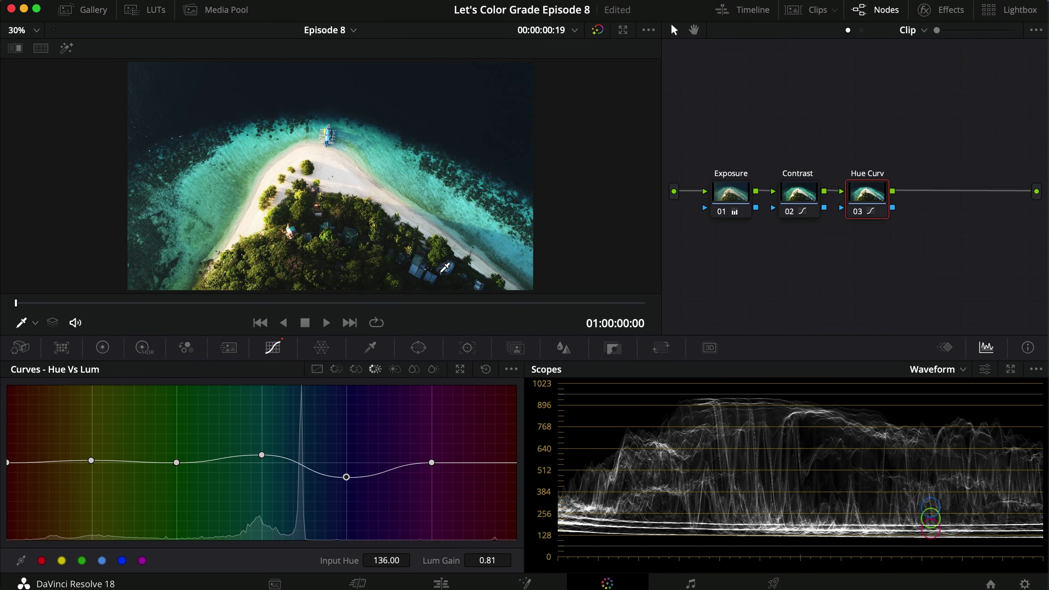
{"action": "mouse_move", "coordinate": [487, 561]}
{"action": "left_mouse_down"}
{"action": "mouse_move", "coordinate": [520, 561]}
{"action": "mouse_move", "coordinate": [505, 568]}
{"action": "left_mouse_up"}
{"action": "key", "text": "super+d"}
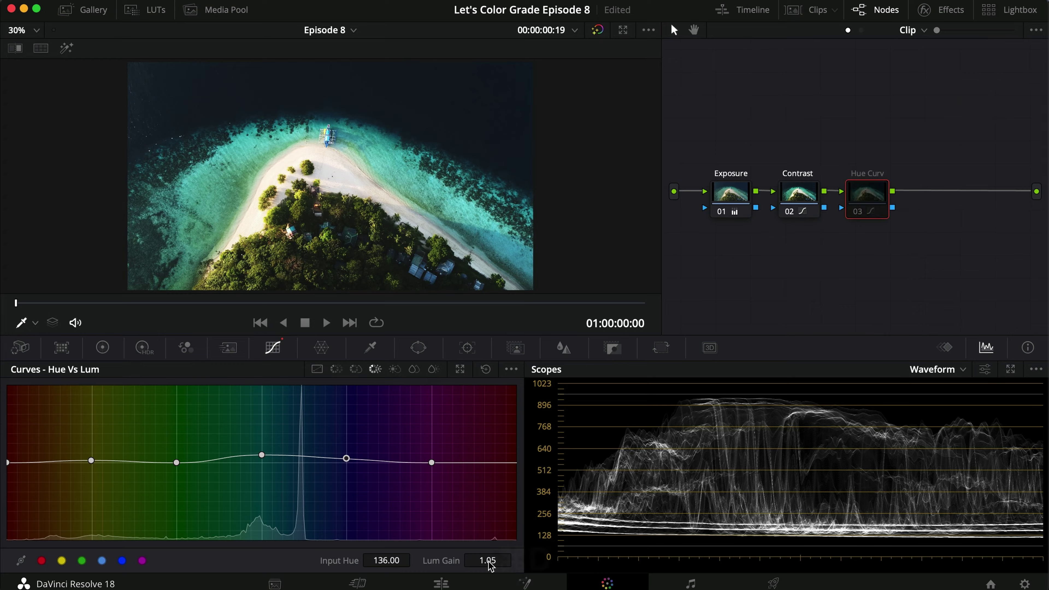
{"action": "key", "text": "super+d"}
{"action": "key", "text": "super+f"}
{"action": "key", "text": "super+d"}
{"action": "key", "text": "super+d"}
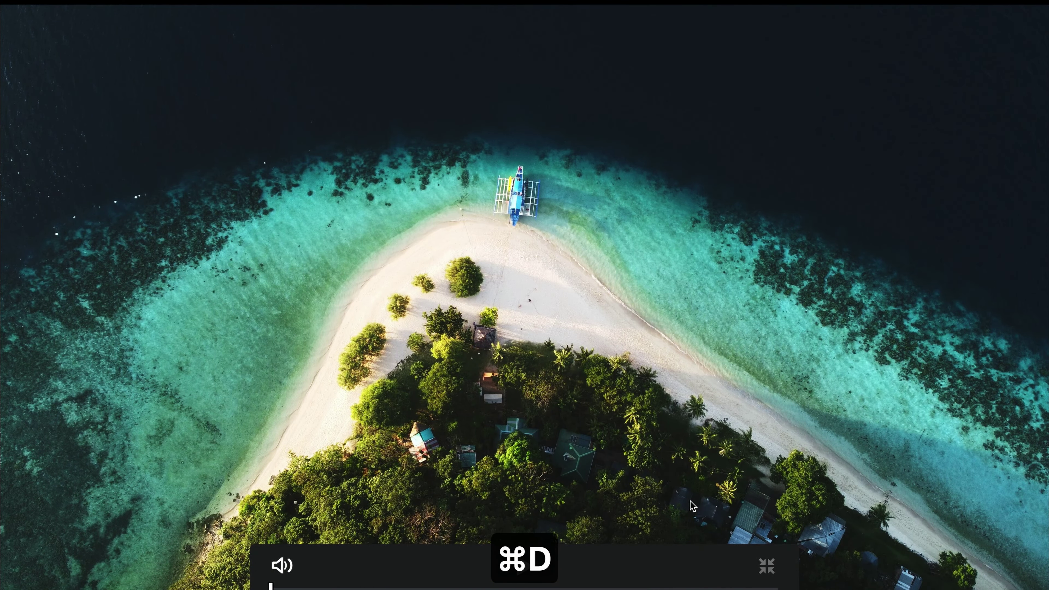
{"action": "key", "text": "super+f"}
- Compare the island picture with the Hue Curv node and the selected group of nodes switched off and on
{"action": "key", "text": "super+d"}
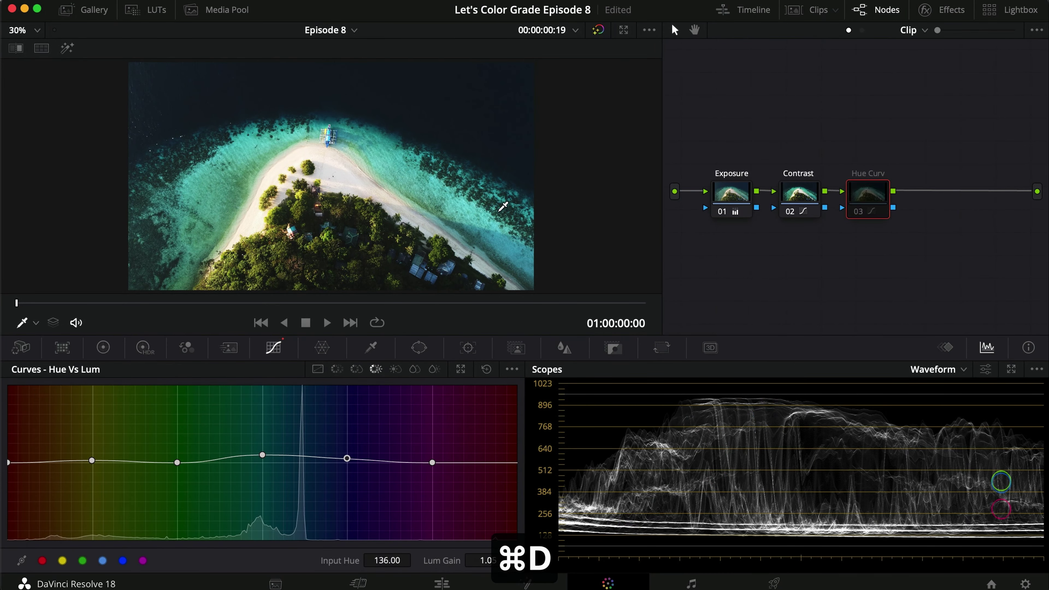
{"action": "key", "text": "super+d"}
{"action": "left_click_drag", "start_coordinate": [740, 164], "coordinate": [817, 228]}
{"action": "key", "text": "super+d"}
{"action": "key", "text": "super+d"}
{"action": "left_click", "coordinate": [822, 268]}
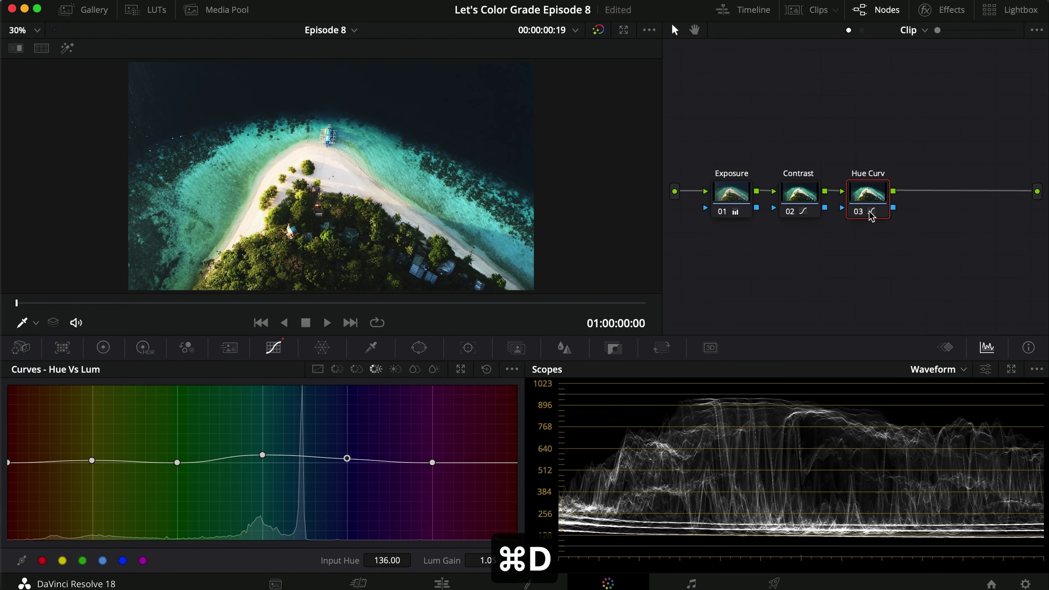
- Add a serial node after Hue Curv in a second row and attach an outside node beside it
{"action": "key", "text": "alt+s"}
{"action": "left_click_drag", "start_coordinate": [923, 207], "coordinate": [725, 253]}
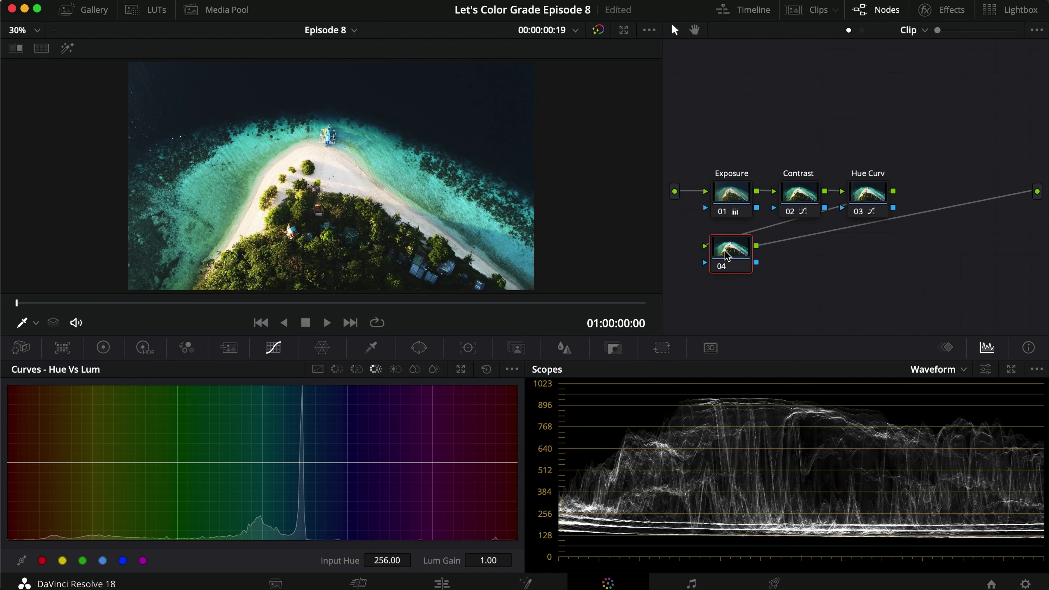
{"action": "right_click", "coordinate": [732, 260]}
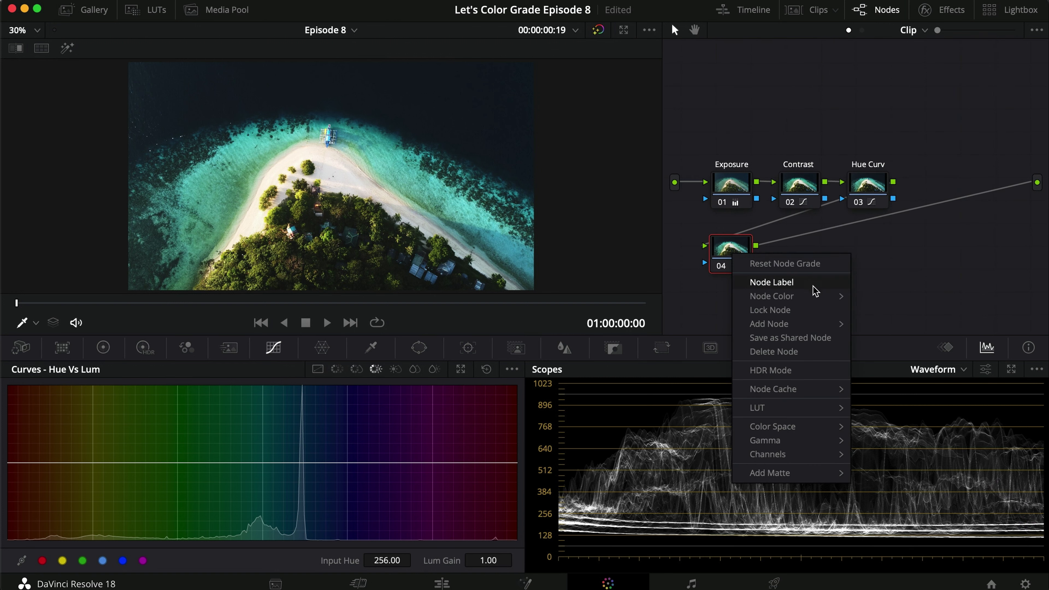
{"action": "mouse_move", "coordinate": [823, 324]}
{"action": "left_click", "coordinate": [887, 323]}
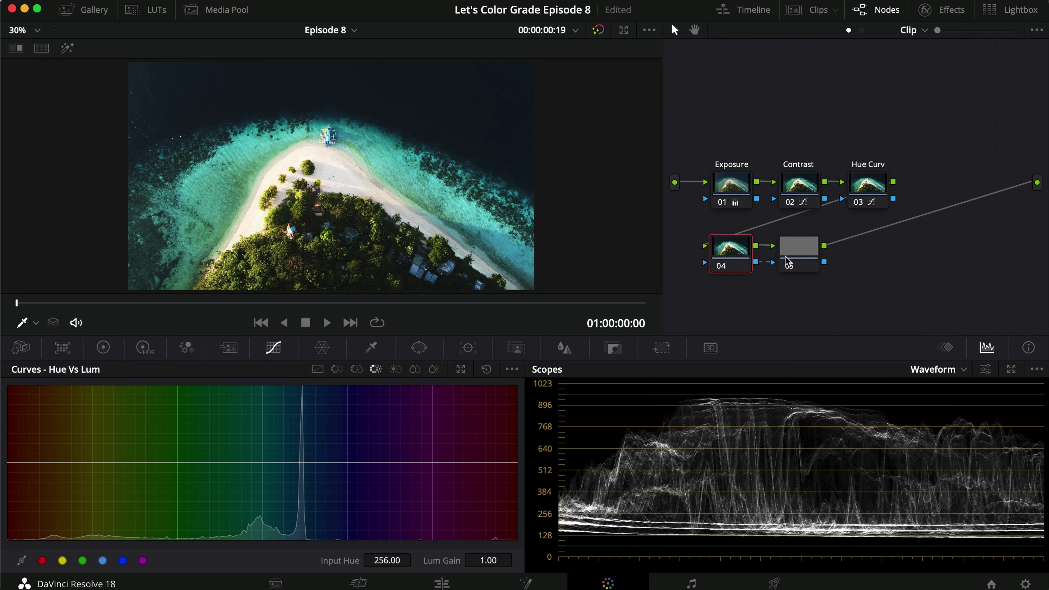
{"action": "left_click_drag", "start_coordinate": [811, 264], "coordinate": [813, 264]}
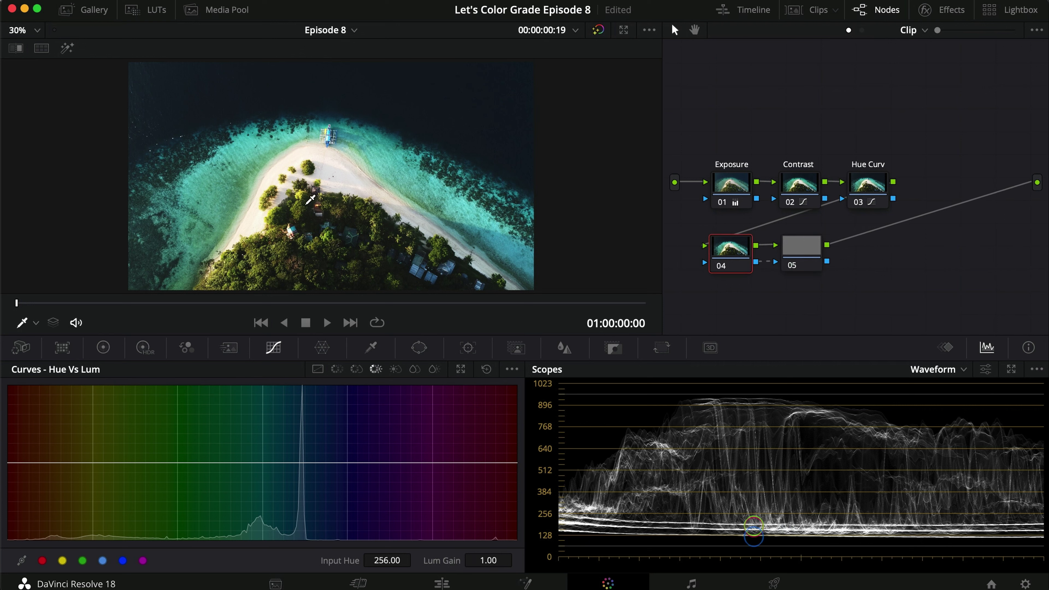
- Add a wide circle window over the island on node 04 with Soft 1 at 36.00, and preview its coverage with highlight
{"action": "left_click", "coordinate": [419, 347]}
{"action": "left_click", "coordinate": [34, 465]}
{"action": "left_click_drag", "start_coordinate": [391, 176], "coordinate": [487, 178]}
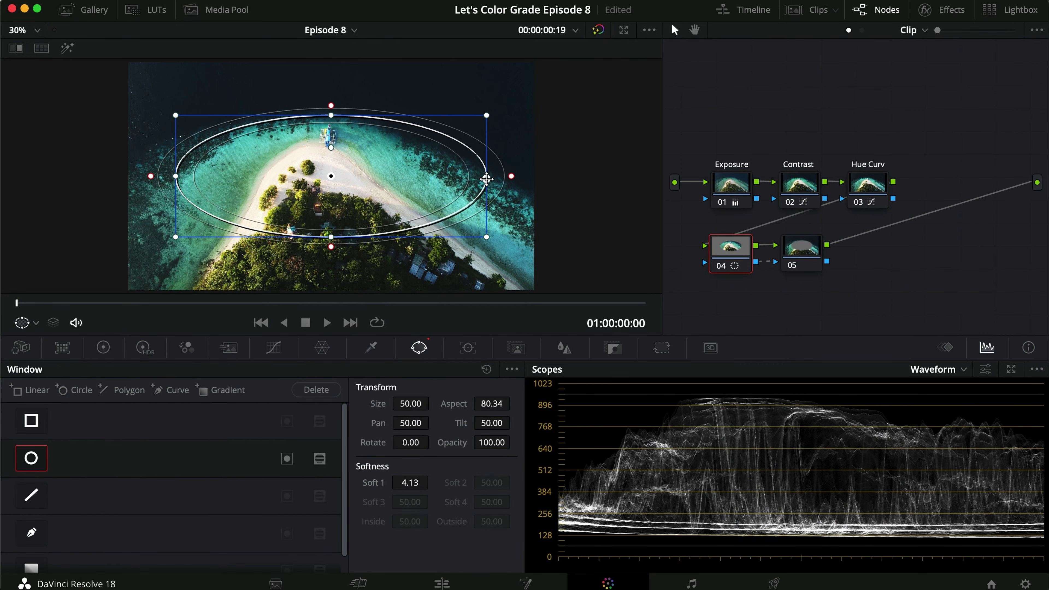
{"action": "left_click_drag", "start_coordinate": [330, 237], "coordinate": [343, 370]}
{"action": "key", "text": "shift+h"}
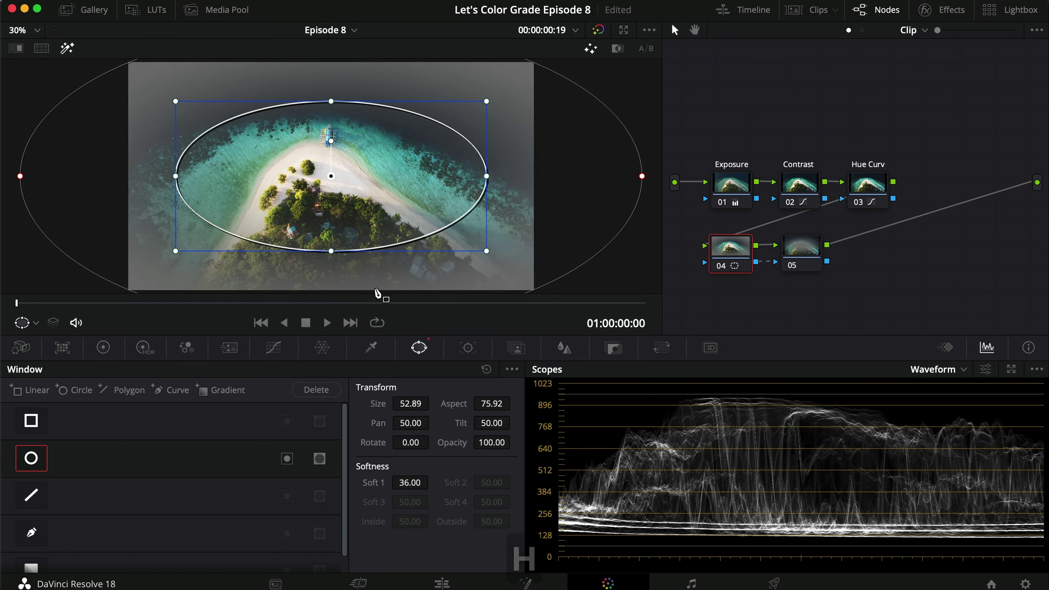
{"action": "left_click_drag", "start_coordinate": [364, 210], "coordinate": [366, 210]}
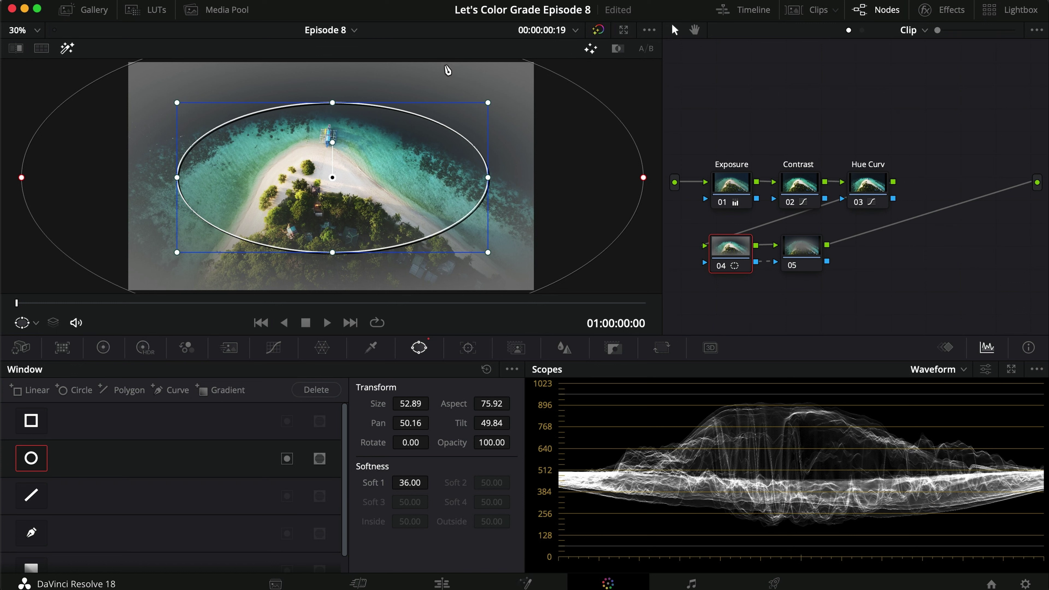
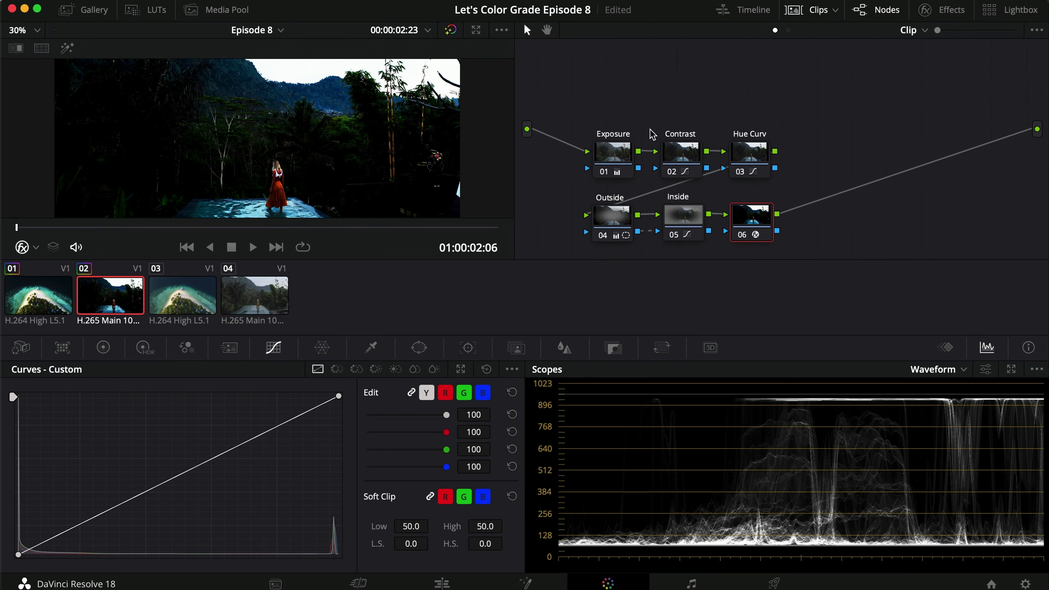
- Reset the pool clip's Exposure node primaries and raise the Offset to 36.65
{"action": "left_click", "coordinate": [614, 167]}
{"action": "left_click", "coordinate": [814, 10]}
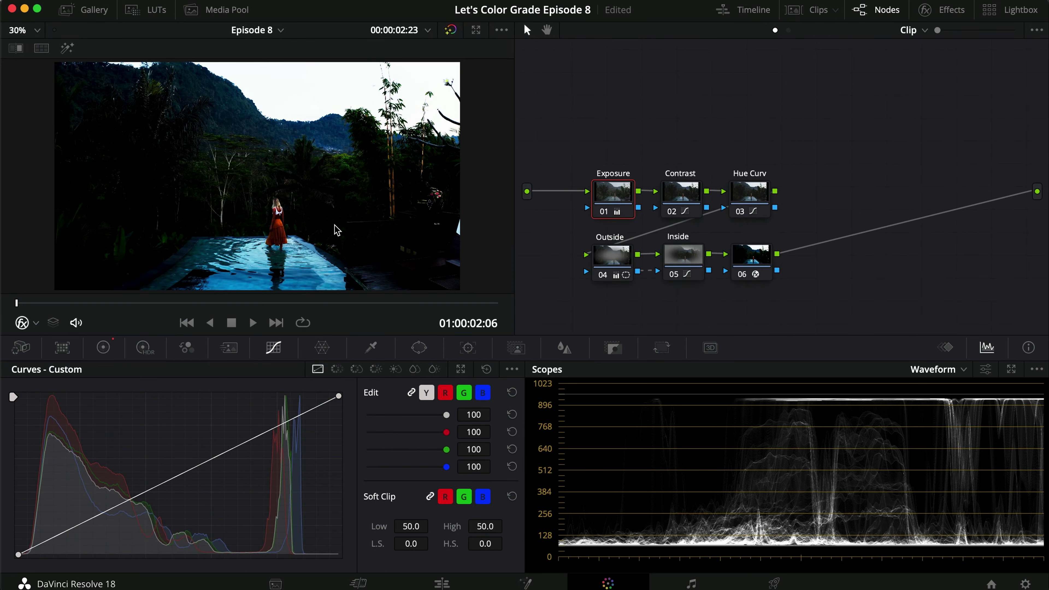
{"action": "left_click", "coordinate": [103, 347]}
{"action": "left_click", "coordinate": [512, 370]}
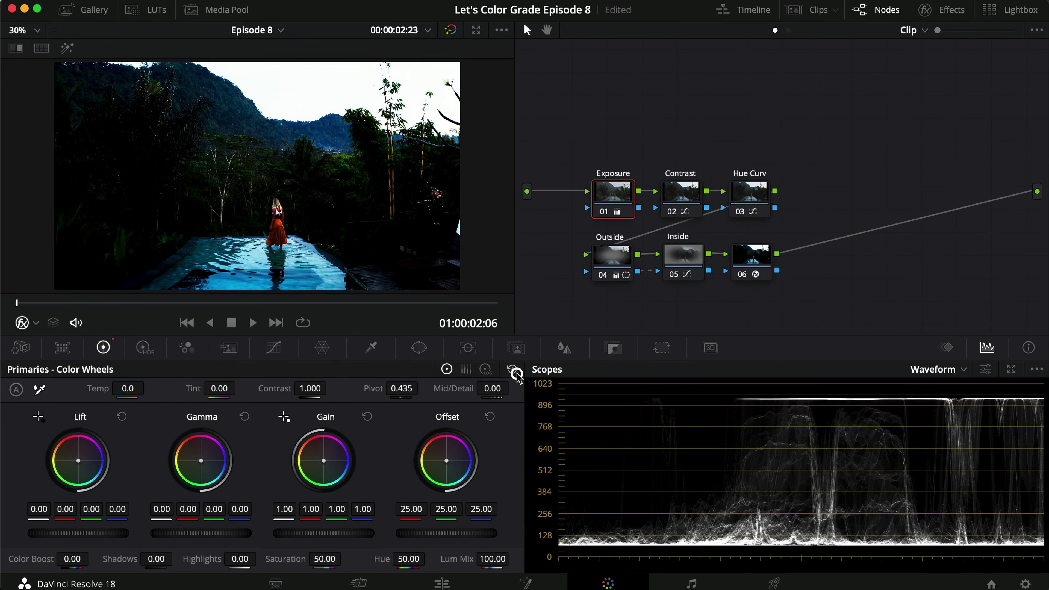
{"action": "left_click_drag", "start_coordinate": [424, 532], "coordinate": [702, 506]}
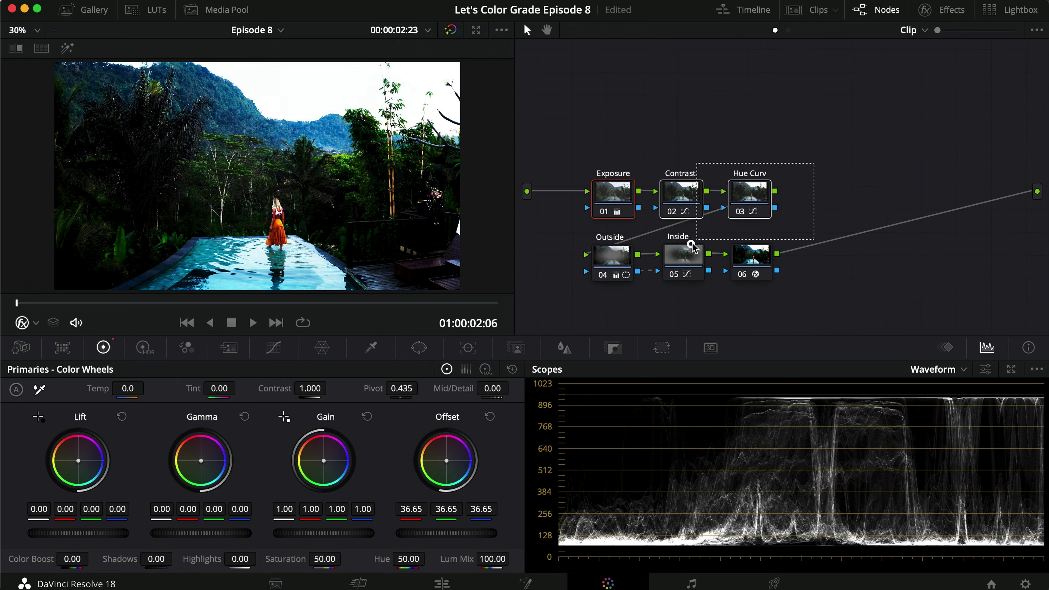
- Compare the pool clip with all six nodes bypassed and enabled
{"action": "left_click_drag", "start_coordinate": [801, 282], "coordinate": [588, 157]}
{"action": "key", "text": "super+d"}
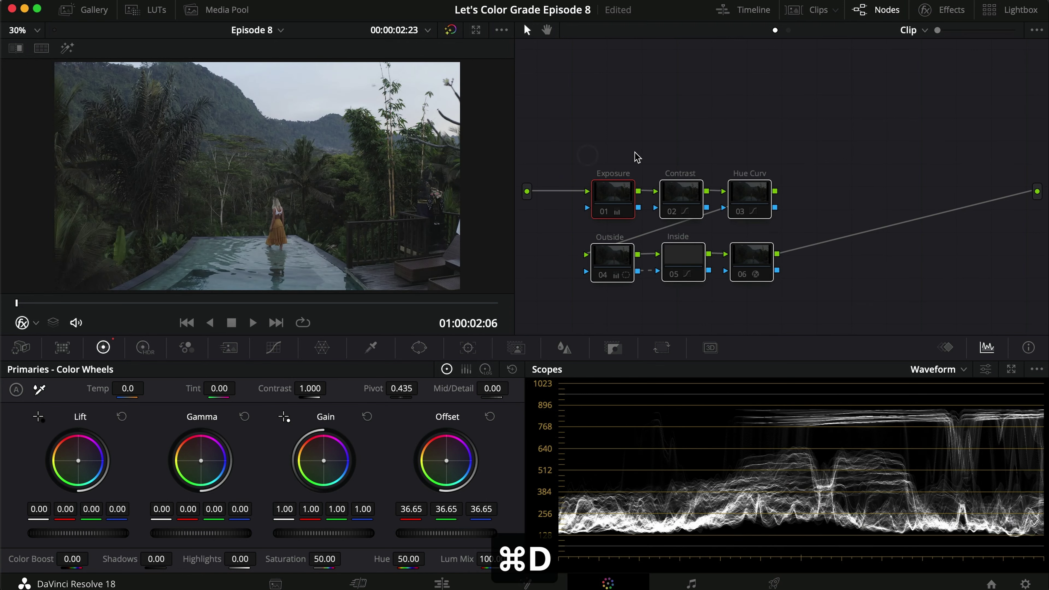
{"action": "key", "text": "super+d"}
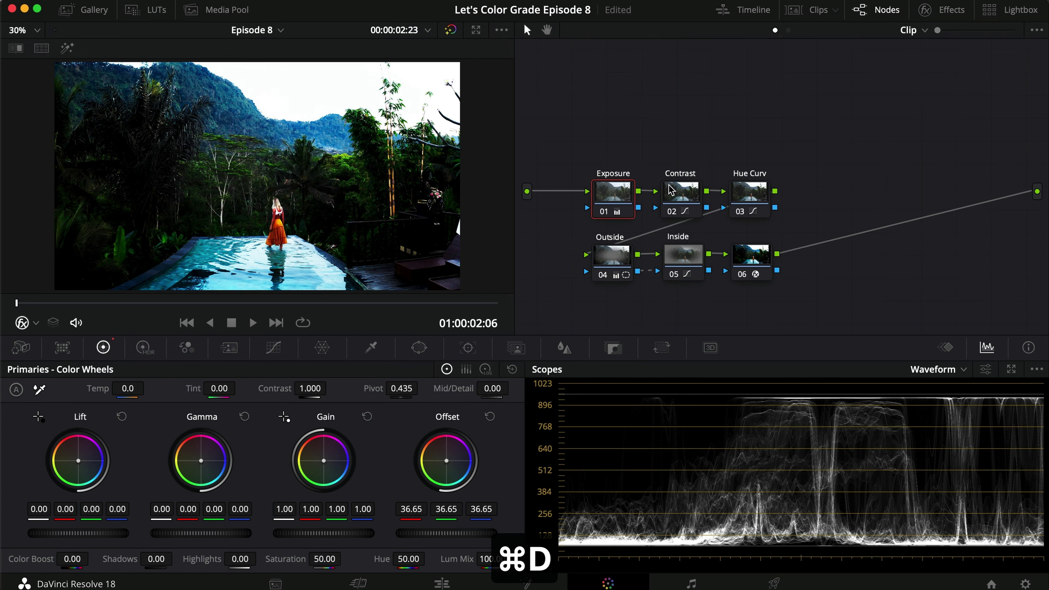
- Examine the effect of the pool clip's nodes by switching them off and on, in full screen and in the normal viewer
{"action": "left_click", "coordinate": [681, 196]}
{"action": "left_click", "coordinate": [749, 192]}
{"action": "left_click", "coordinate": [617, 264], "text": "super"}
{"action": "key", "text": "super+f"}
{"action": "key", "text": "super+d"}
{"action": "key", "text": "super+d"}
{"action": "key", "text": "super+d"}
{"action": "key", "text": "super+d"}
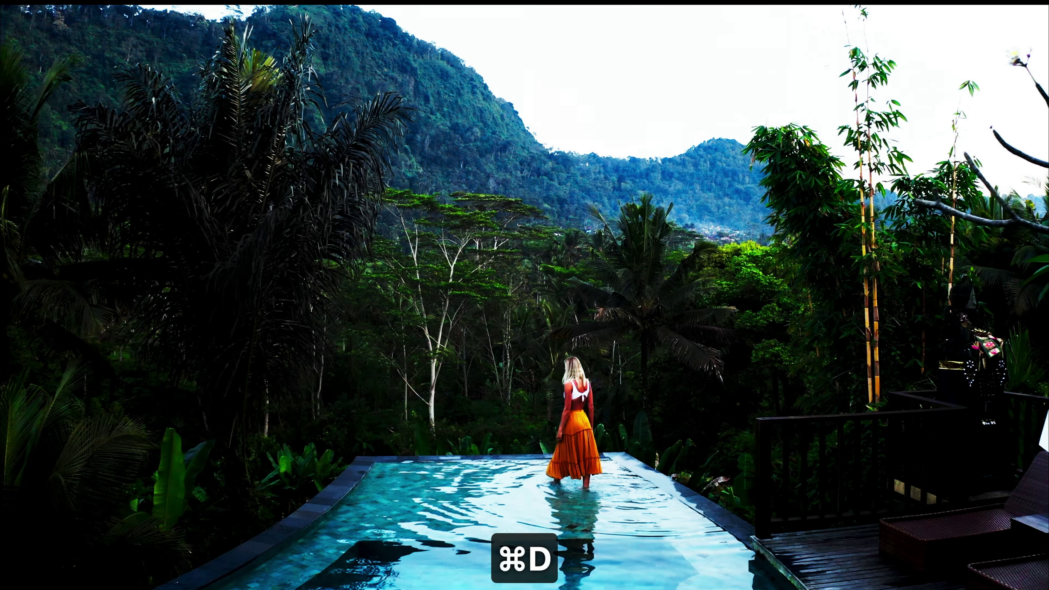
{"action": "key", "text": "super+d"}
{"action": "key", "text": "super+d"}
{"action": "key", "text": "super+d"}
{"action": "key", "text": "super+d"}
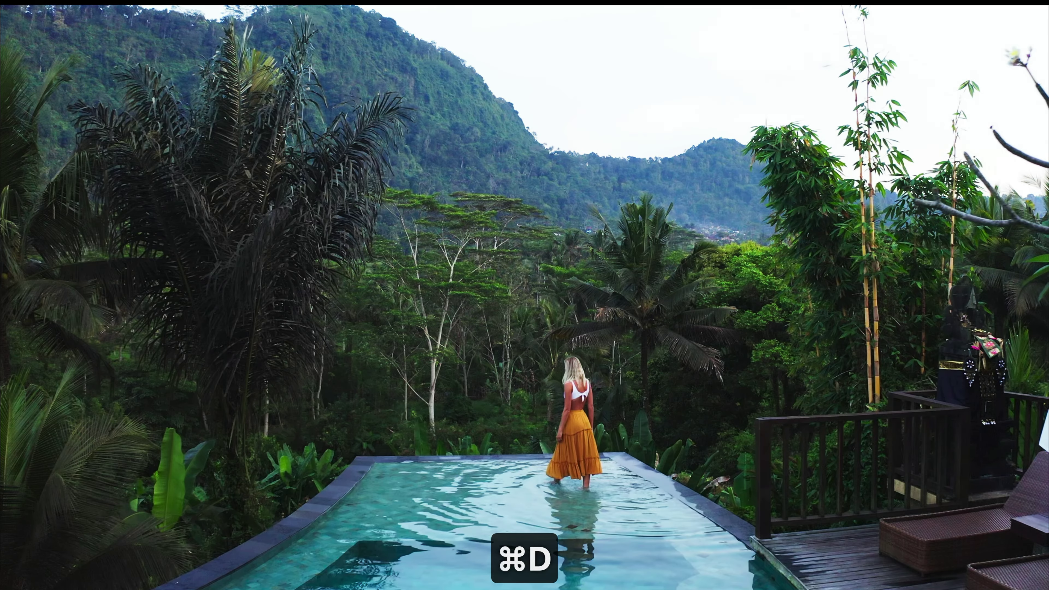
{"action": "key", "text": "super+d"}
{"action": "key", "text": "super+d"}
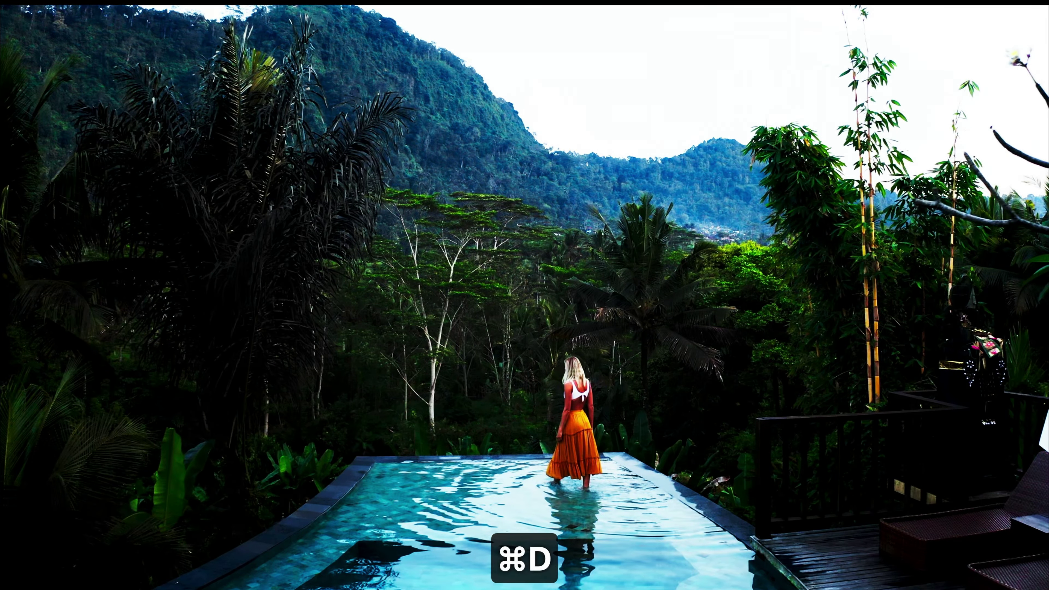
{"action": "key", "text": "super+d"}
{"action": "key", "text": "super+d"}
{"action": "key", "text": "super+f"}
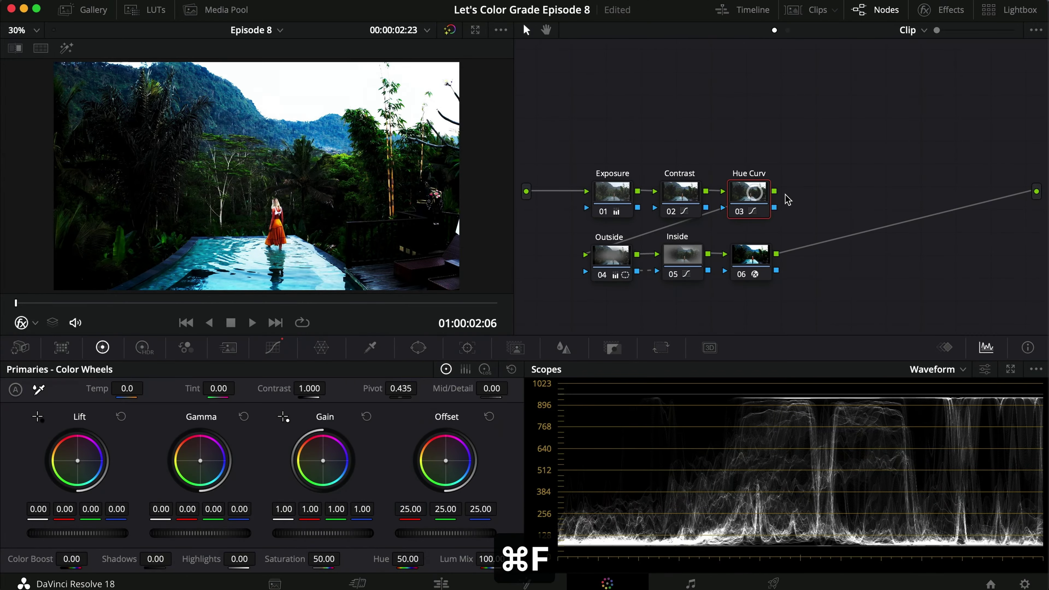
{"action": "key", "text": "super+d"}
{"action": "key", "text": "super+d"}
{"action": "key", "text": "super+d"}
{"action": "key", "text": "super+d"}
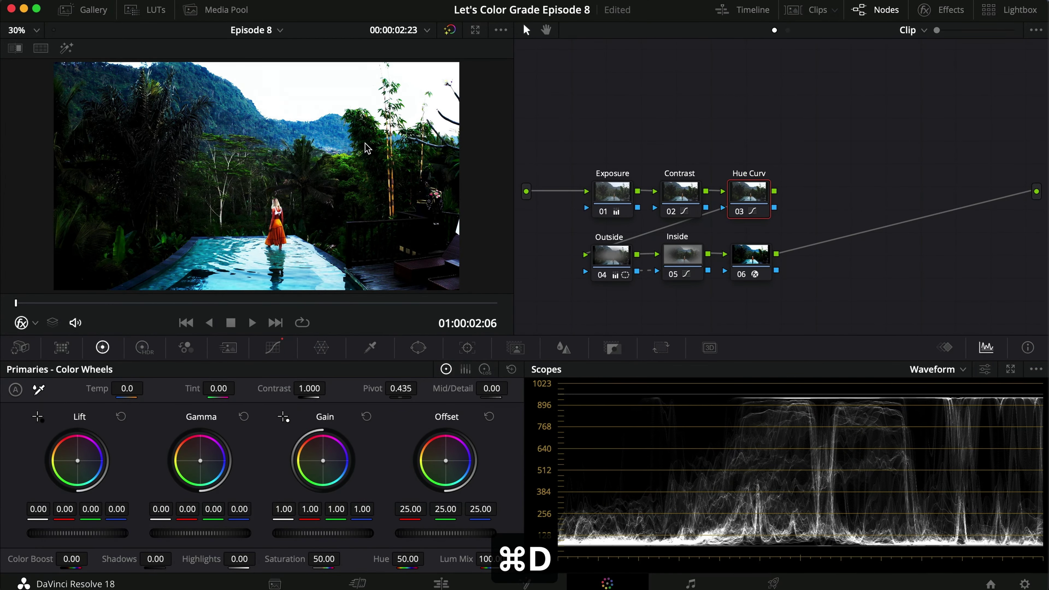
- Delete every node of the pool clip except the last one, and move that remaining node close to the output
{"action": "right_click", "coordinate": [804, 304]}
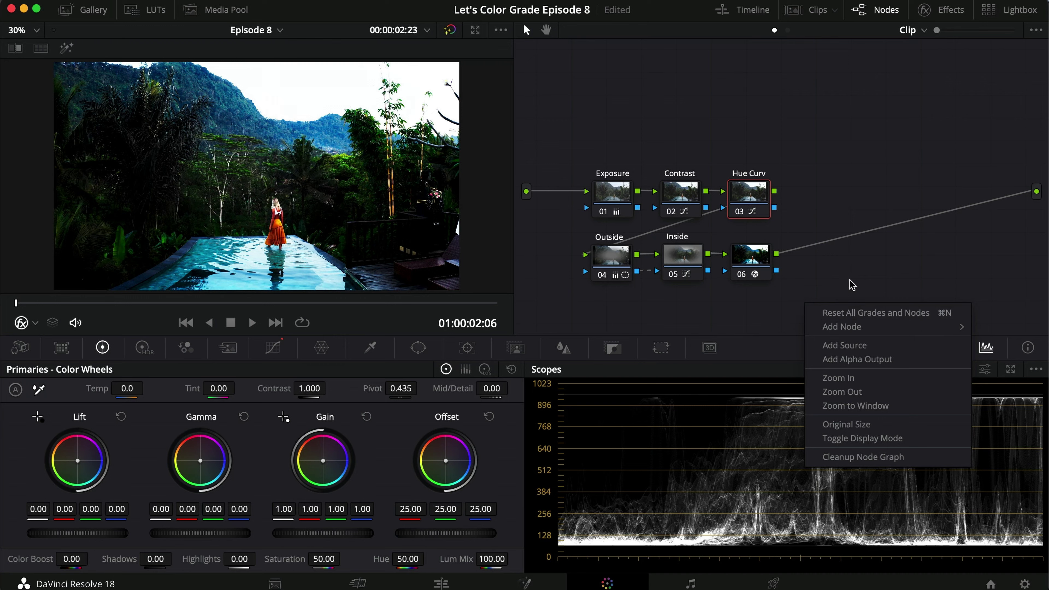
{"action": "left_click", "coordinate": [841, 251]}
{"action": "left_click_drag", "start_coordinate": [801, 152], "coordinate": [592, 219]}
{"action": "key", "text": "BackSpace"}
{"action": "left_click", "coordinate": [675, 254]}
{"action": "key", "text": "BackSpace"}
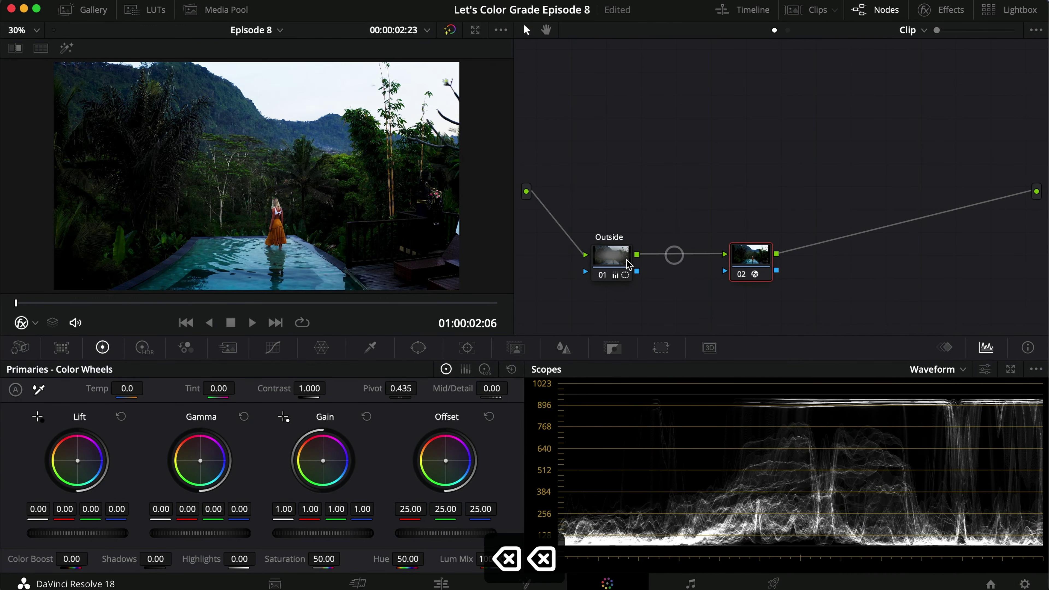
{"action": "key", "text": "BackSpace"}
{"action": "left_click_drag", "start_coordinate": [753, 266], "coordinate": [950, 205]}
- Compare the pool clip in full screen with the remaining node bypassed and enabled
{"action": "key", "text": "super+d"}
{"action": "key", "text": "super+f"}
{"action": "key", "text": "super+d"}
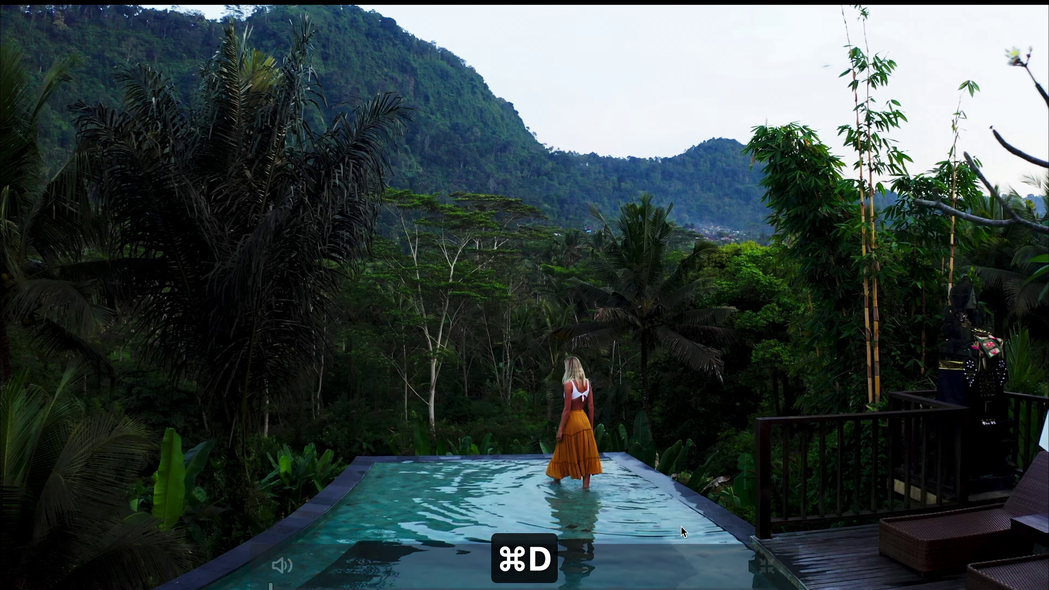
{"action": "key", "text": "super+d"}
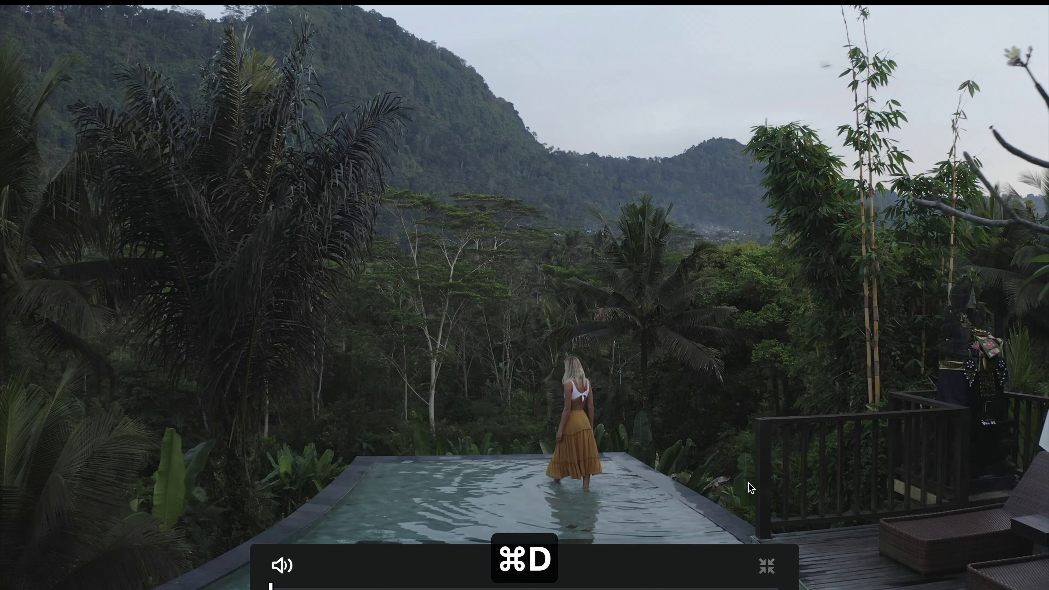
{"action": "key", "text": "super+d"}
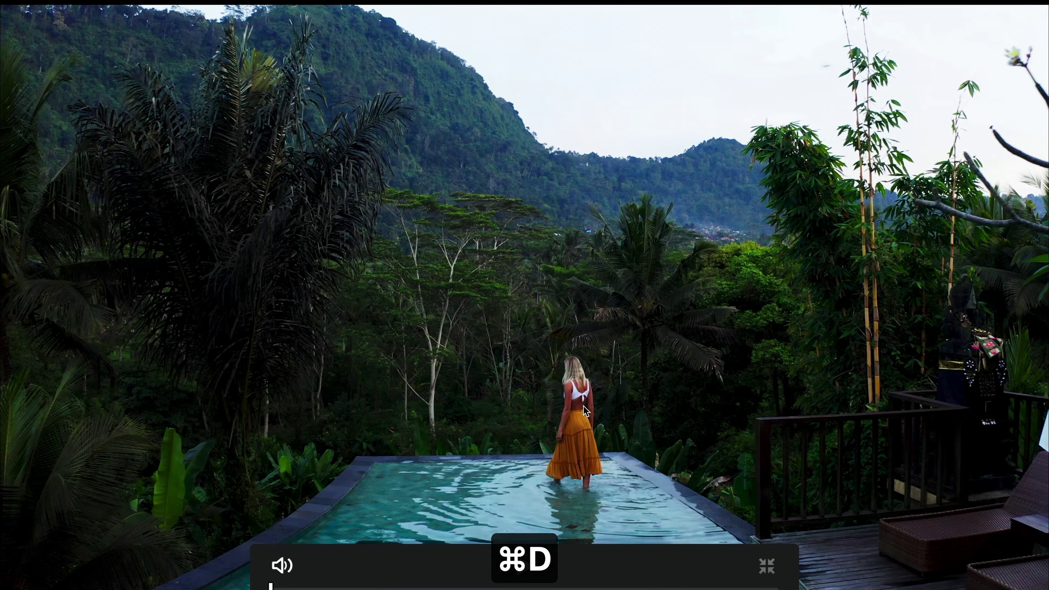
{"action": "key", "text": "super+f"}
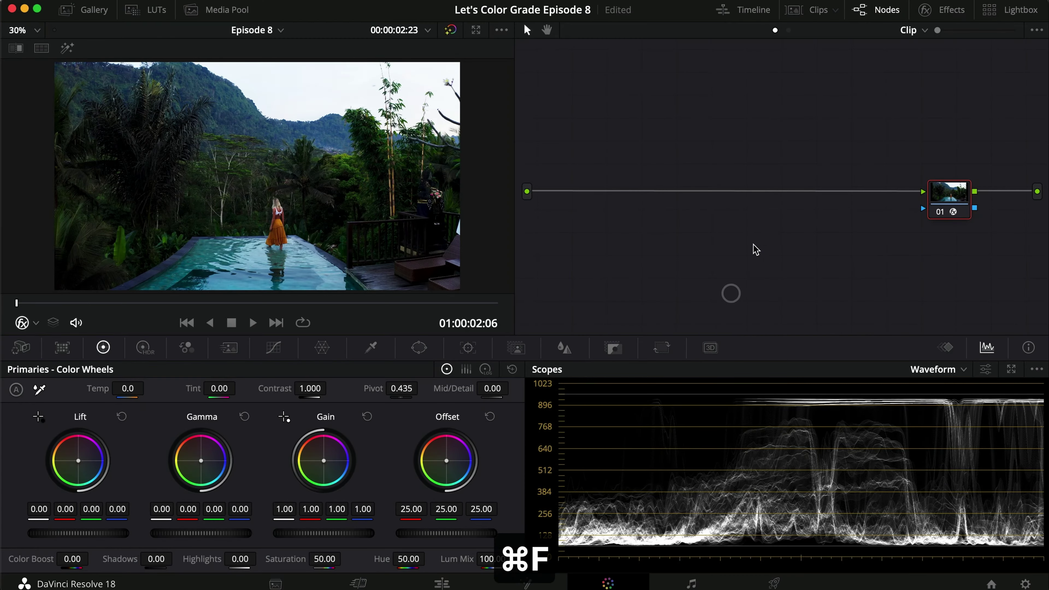
- Insert two serial nodes before the remaining node of the pool clip, placing them close to the input
{"action": "key", "text": "s"}
{"action": "left_click_drag", "start_coordinate": [930, 261], "coordinate": [566, 217]}
{"action": "key", "text": "alt+s"}
- Shape a contrast S-curve on the second node's custom curve, with lowered shadows and raised highlights
{"action": "left_click", "coordinate": [274, 348]}
{"action": "left_click_drag", "start_coordinate": [104, 512], "coordinate": [103, 525]}
{"action": "left_click_drag", "start_coordinate": [255, 442], "coordinate": [255, 426]}
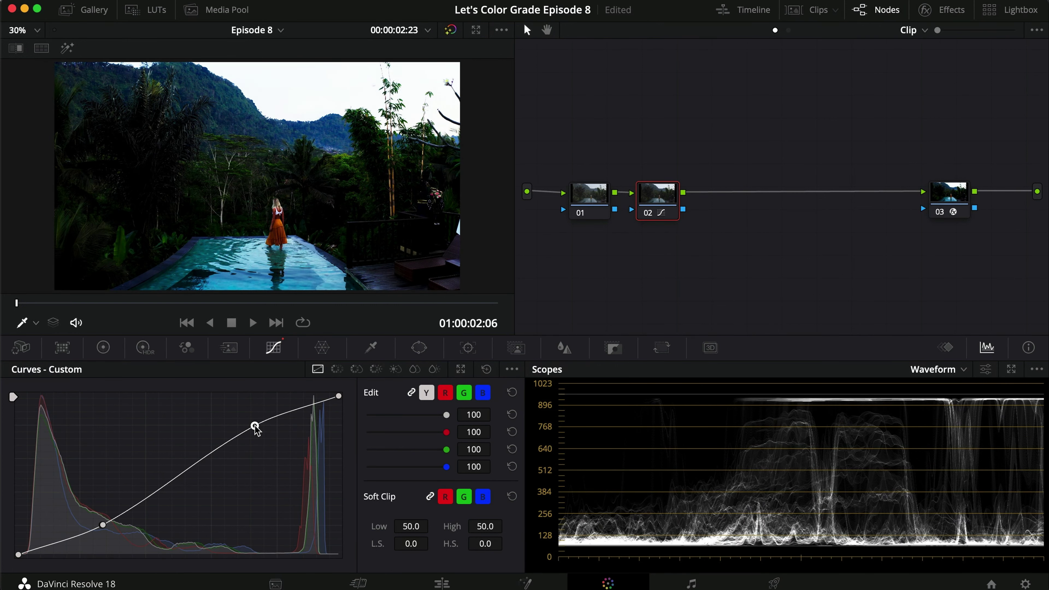
{"action": "left_click_drag", "start_coordinate": [100, 523], "coordinate": [103, 524]}
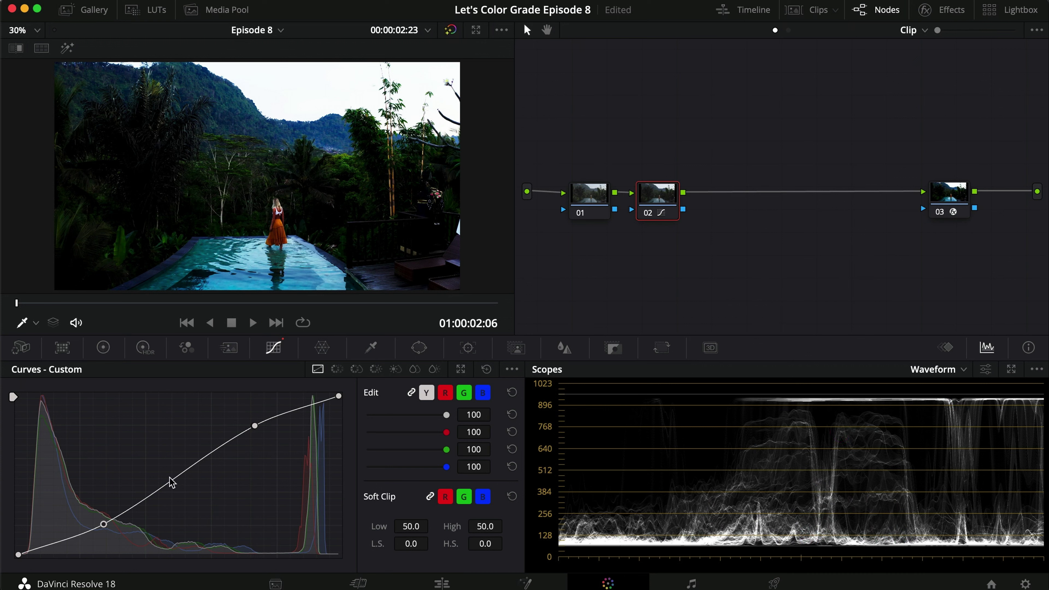
{"action": "left_click_drag", "start_coordinate": [105, 529], "coordinate": [108, 529]}
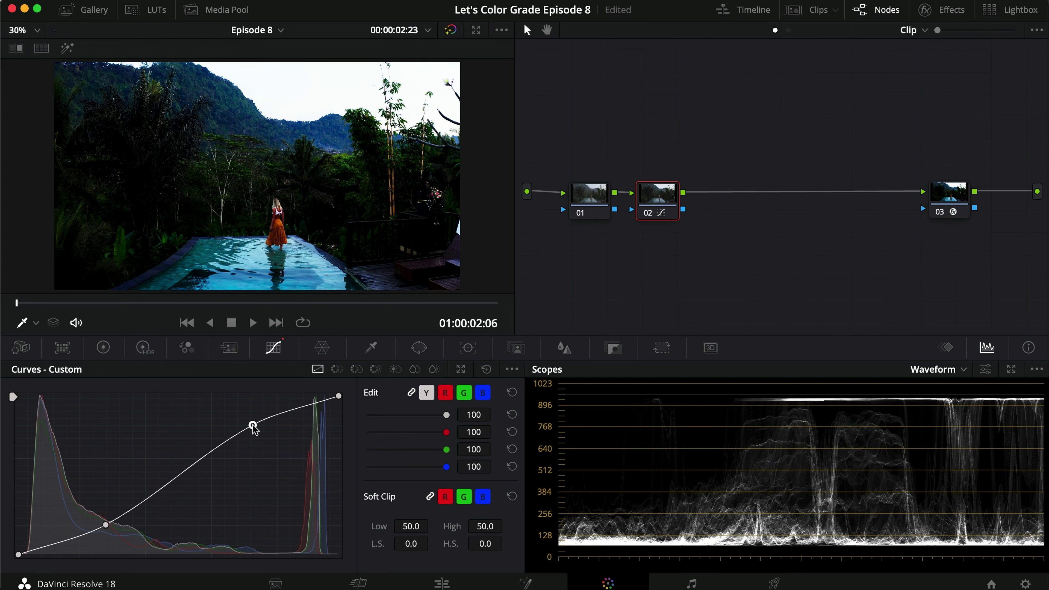
- Brighten the clip in the first node by raising the Offset to 36.70
{"action": "left_click", "coordinate": [602, 196]}
{"action": "left_click", "coordinate": [103, 347]}
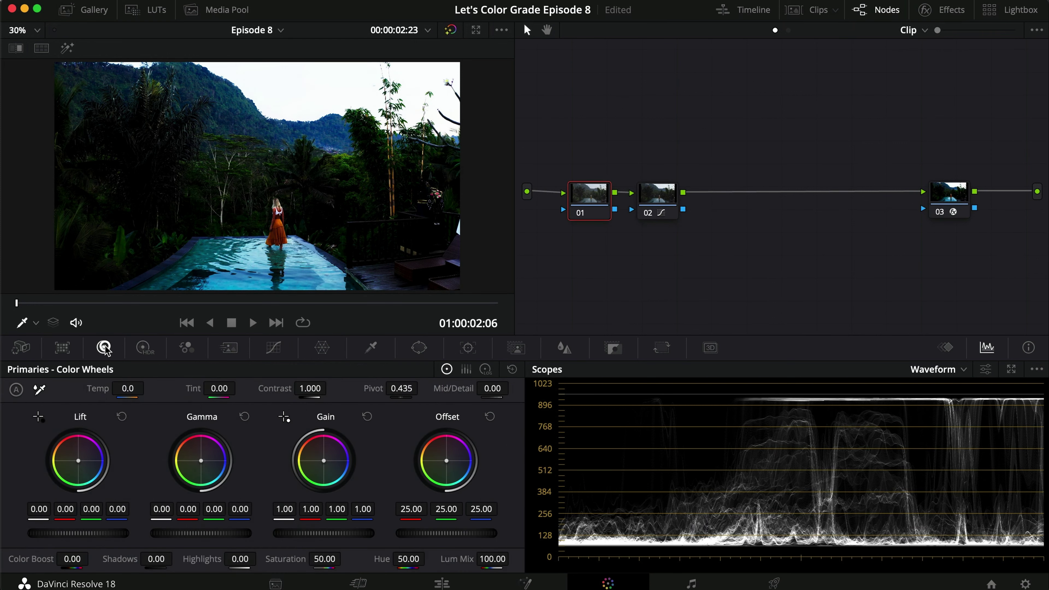
{"action": "left_click_drag", "start_coordinate": [439, 539], "coordinate": [738, 511]}
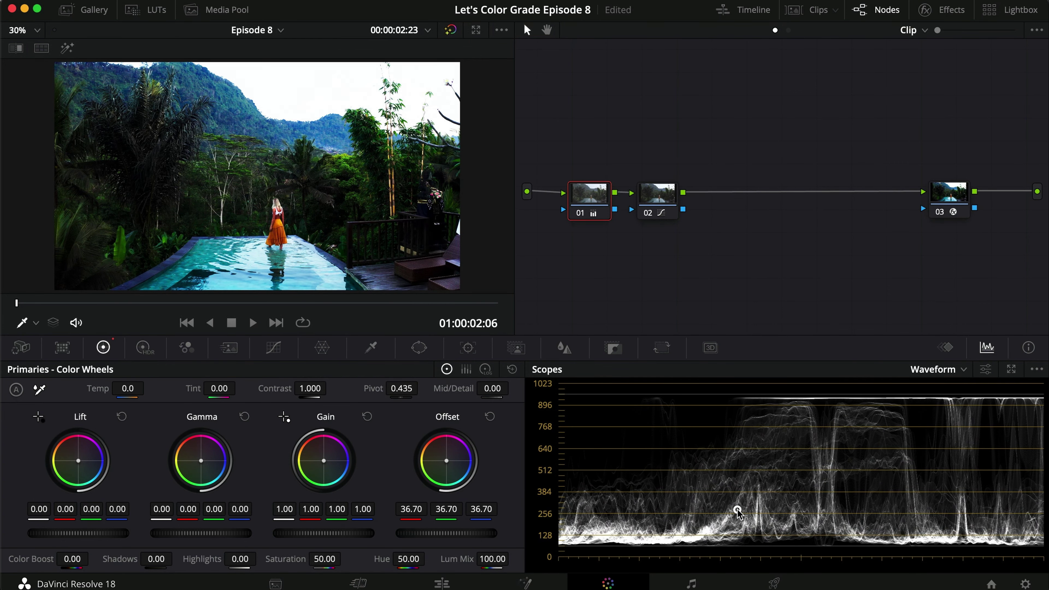
- Label the second node Contrast, the first node Exposure and the last node CST
{"action": "right_click", "coordinate": [661, 198]}
{"action": "left_click", "coordinate": [683, 221]}
{"action": "type", "text": "Contrast"}
{"action": "key", "text": "Return"}
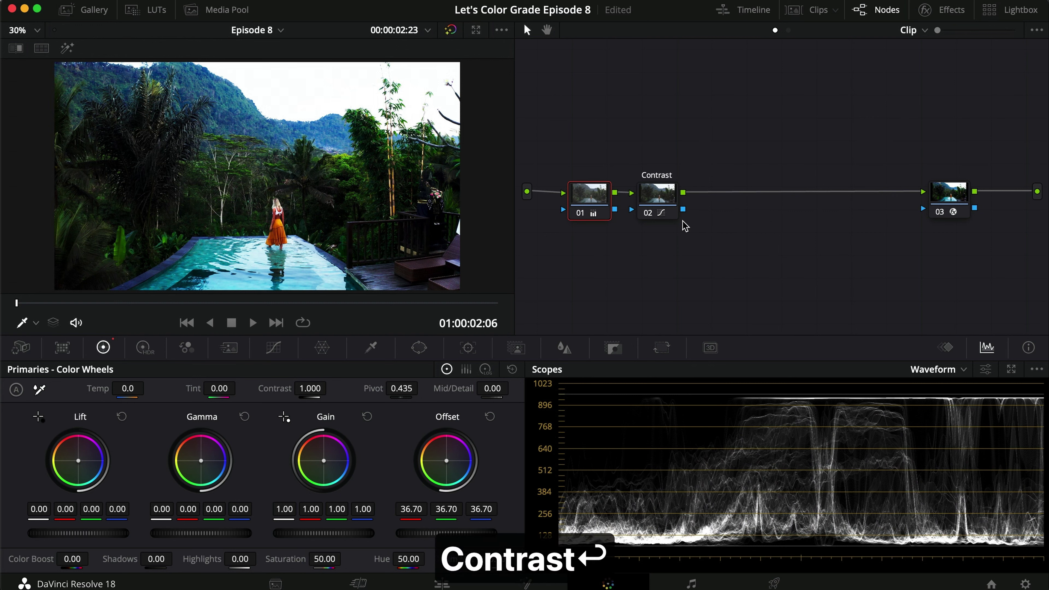
{"action": "type", "text": "Exposure"}
{"action": "key", "text": "Return"}
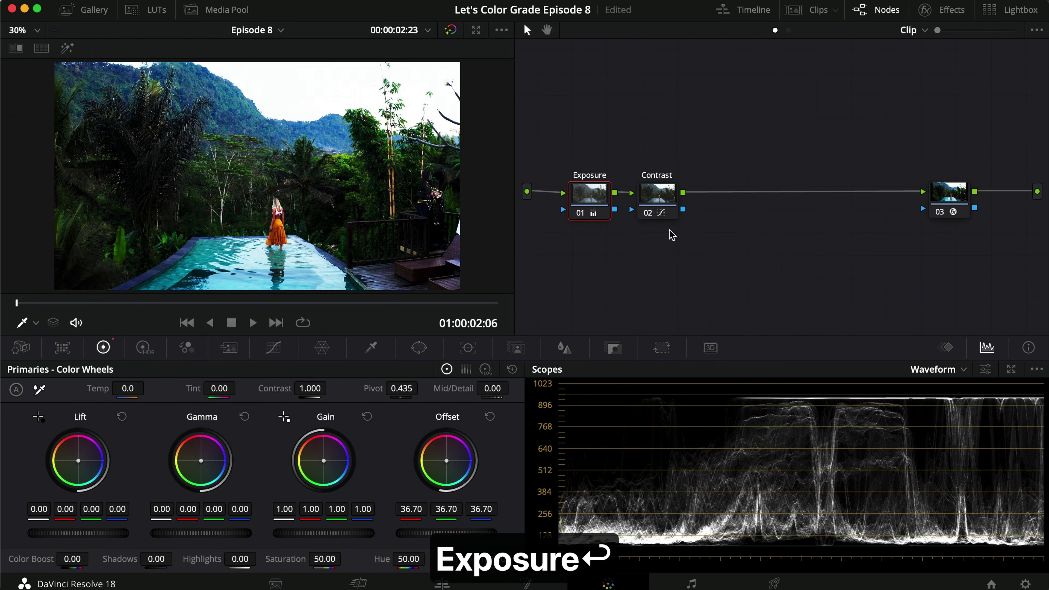
{"action": "right_click", "coordinate": [948, 204]}
{"action": "left_click", "coordinate": [969, 231]}
{"action": "type", "text": "CST"}
{"action": "key", "text": "Return"}
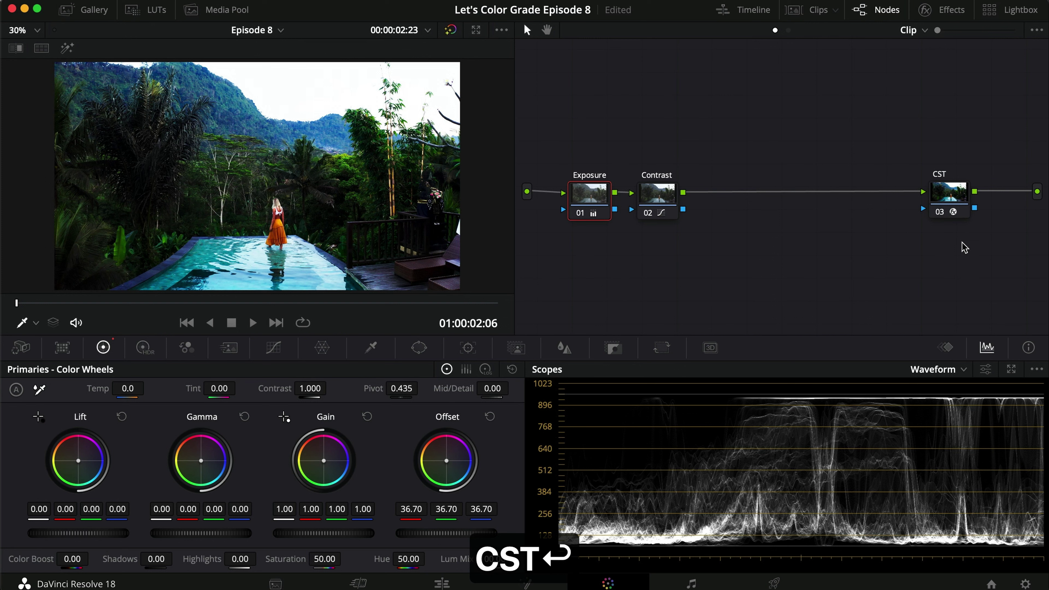
- Add a serial node after the Contrast node and label it Hue Curv
{"action": "left_click", "coordinate": [655, 196]}
{"action": "key", "text": "alt+s"}
{"action": "right_click", "coordinate": [725, 206]}
{"action": "left_click", "coordinate": [766, 232]}
{"action": "type", "text": "Hue Curv"}
{"action": "key", "text": "Return"}
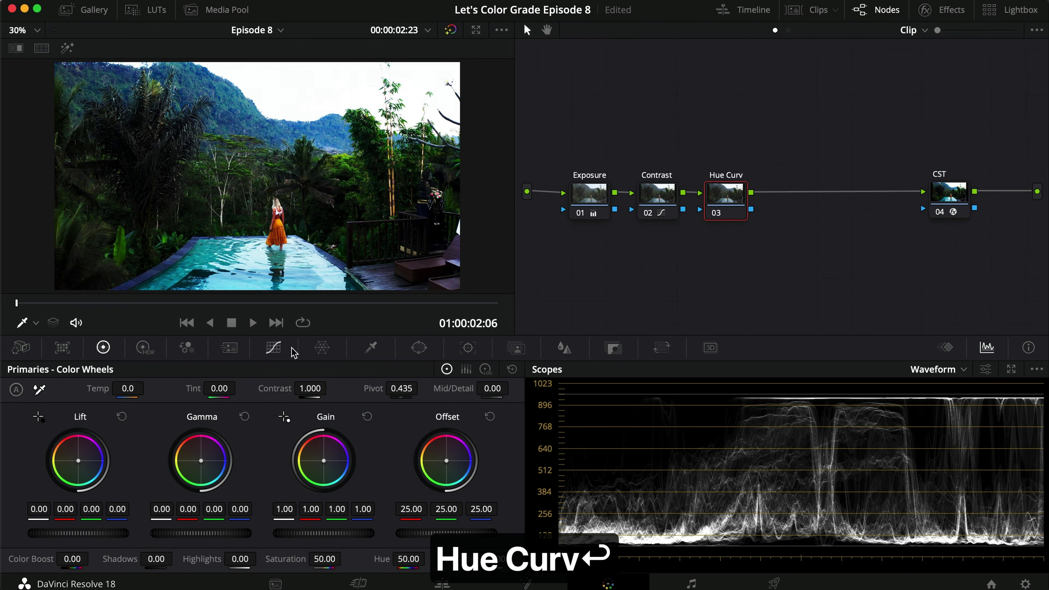
- Sample the woman's skin tone on the Hue Curv node's Hue Vs Hue curve at a slightly later frame
{"action": "left_click", "coordinate": [291, 351]}
{"action": "left_click", "coordinate": [336, 369]}
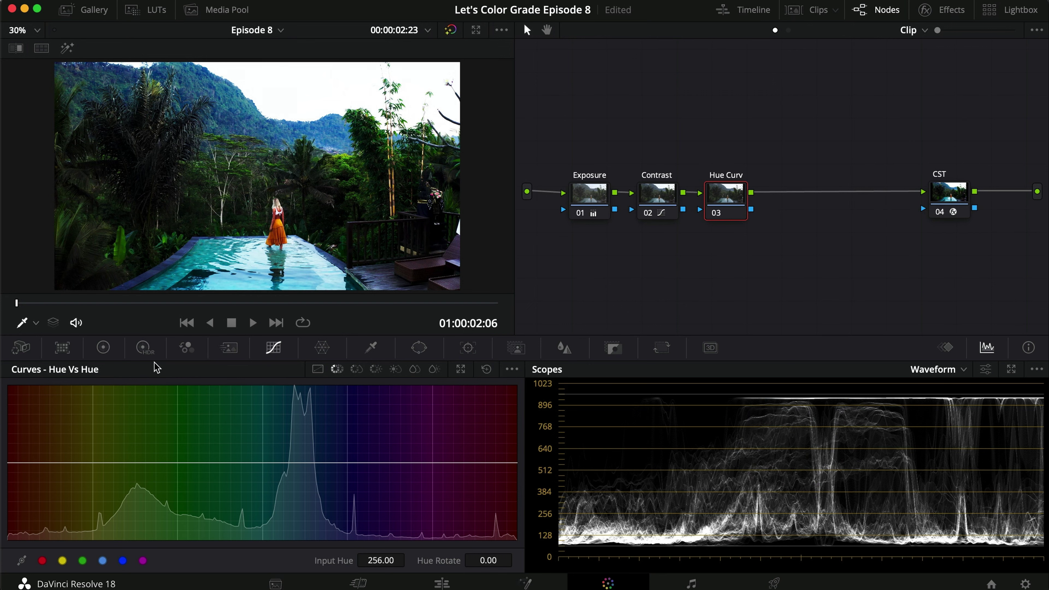
{"action": "scroll", "coordinate": [322, 247], "scroll_direction": "up", "scroll_amount": 5}
{"action": "key", "text": "space"}
{"action": "key", "text": "space"}
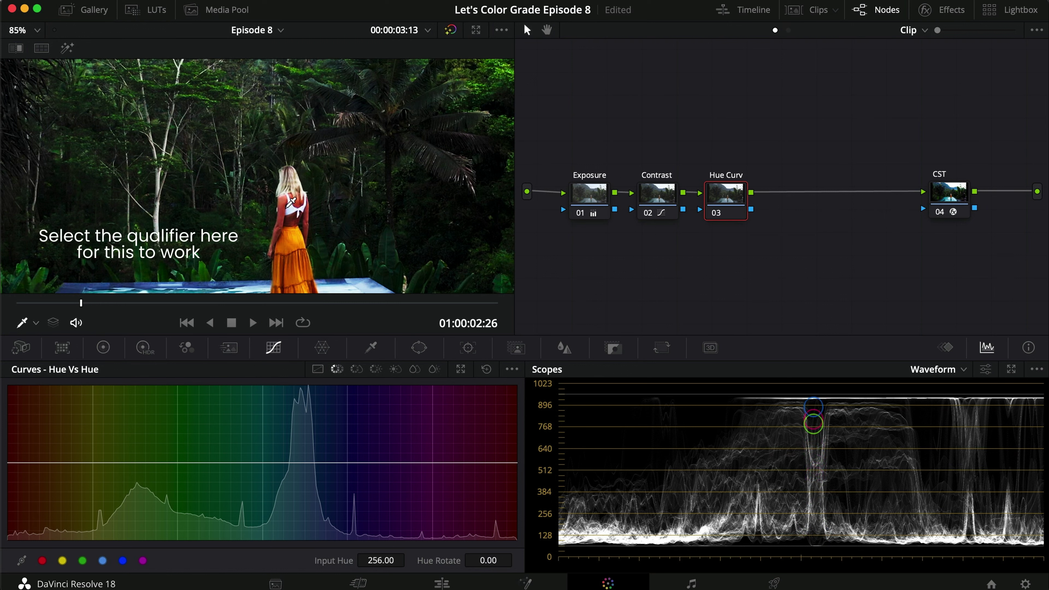
{"action": "left_click", "coordinate": [275, 231]}
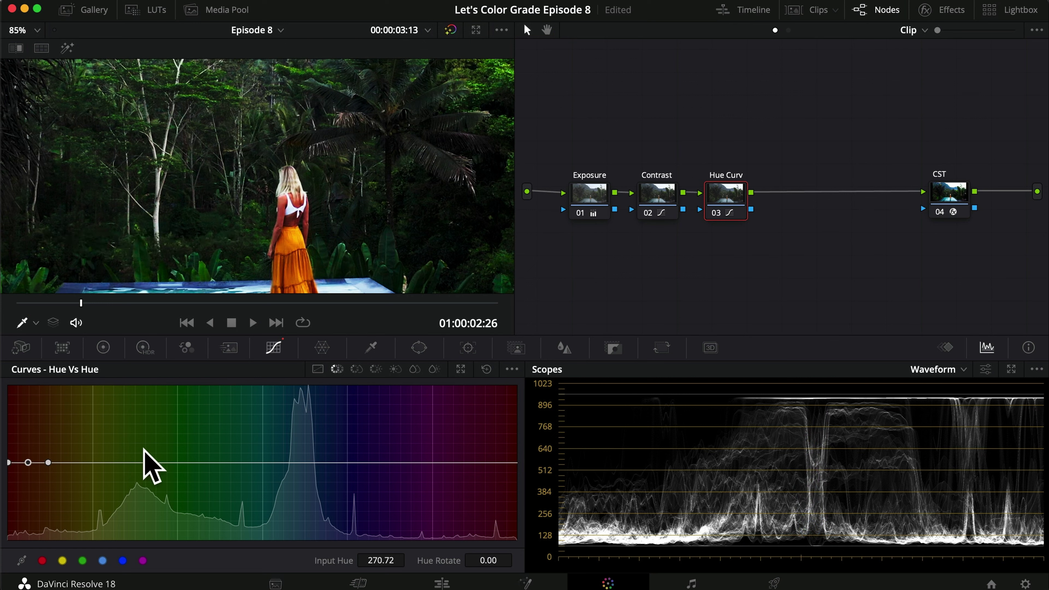
- Sample the pool water's colour on the Hue Vs Hue curve and remove the sampled points again
{"action": "scroll", "coordinate": [196, 248], "scroll_direction": "down", "scroll_amount": 5}
{"action": "scroll", "coordinate": [196, 249], "scroll_direction": "down", "scroll_amount": 1}
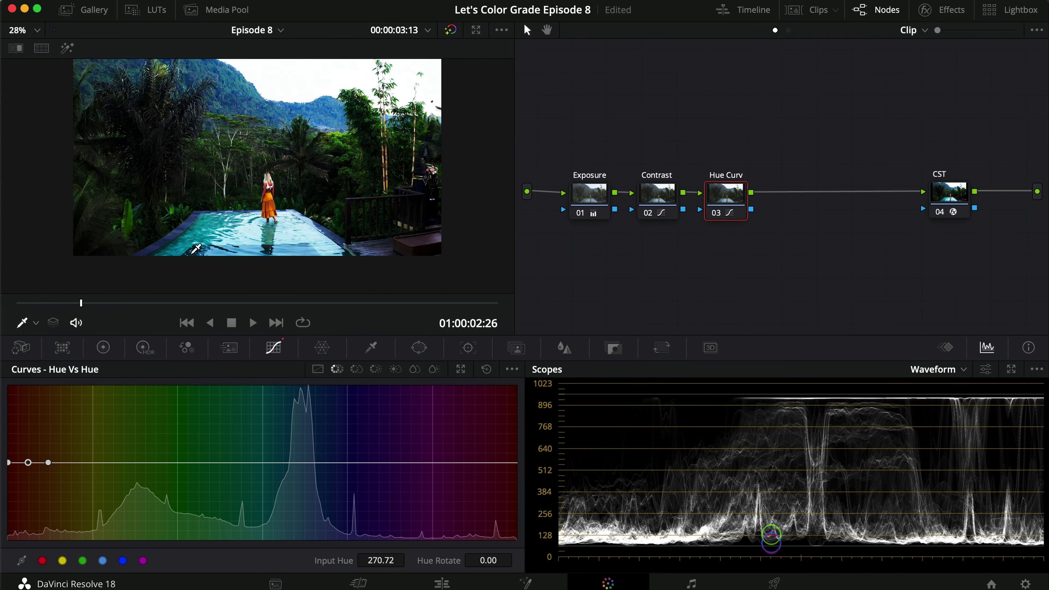
{"action": "scroll", "coordinate": [206, 246], "scroll_direction": "up", "scroll_amount": 2}
{"action": "left_click", "coordinate": [242, 252]}
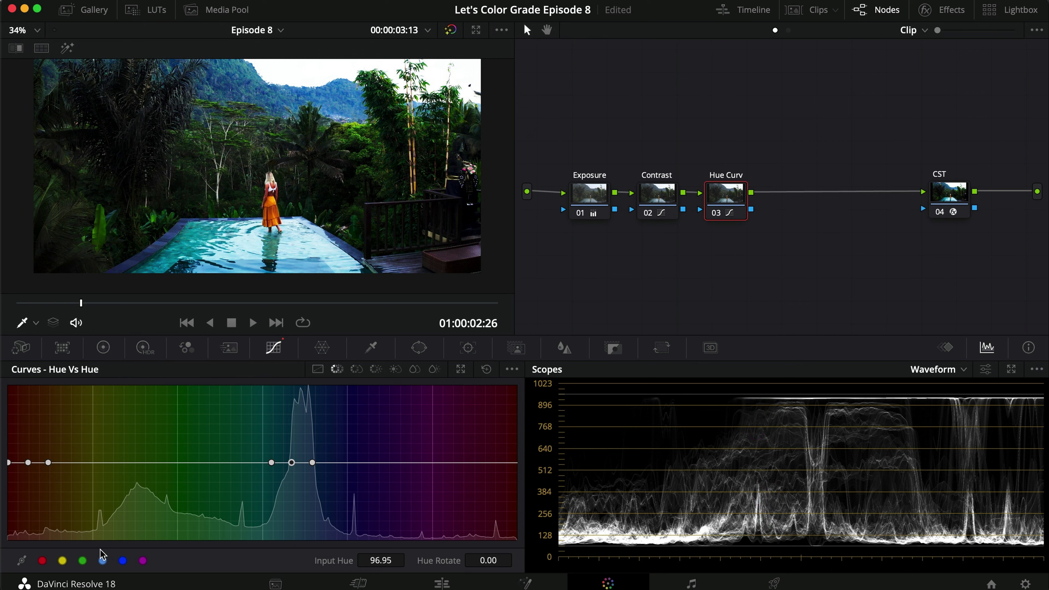
{"action": "left_click", "coordinate": [292, 462]}
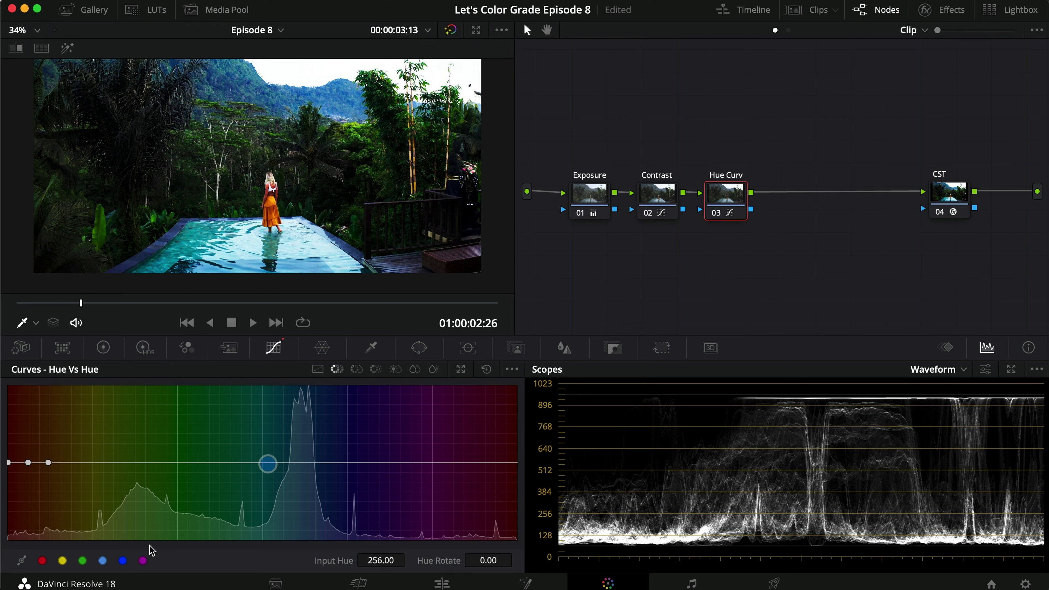
- Add the preset cyan point at Input Hue 76.00 on the Hue Vs Hue curve and set its Hue Rotate to -10.00
{"action": "left_click", "coordinate": [113, 561]}
{"action": "left_click", "coordinate": [103, 560]}
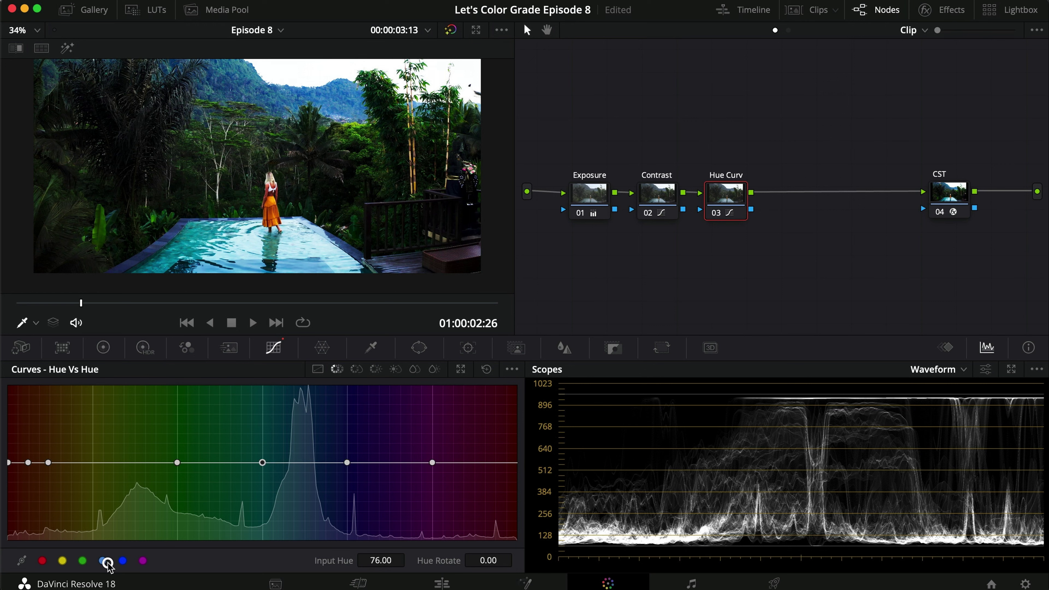
{"action": "scroll", "coordinate": [314, 257], "scroll_direction": "down", "scroll_amount": 1}
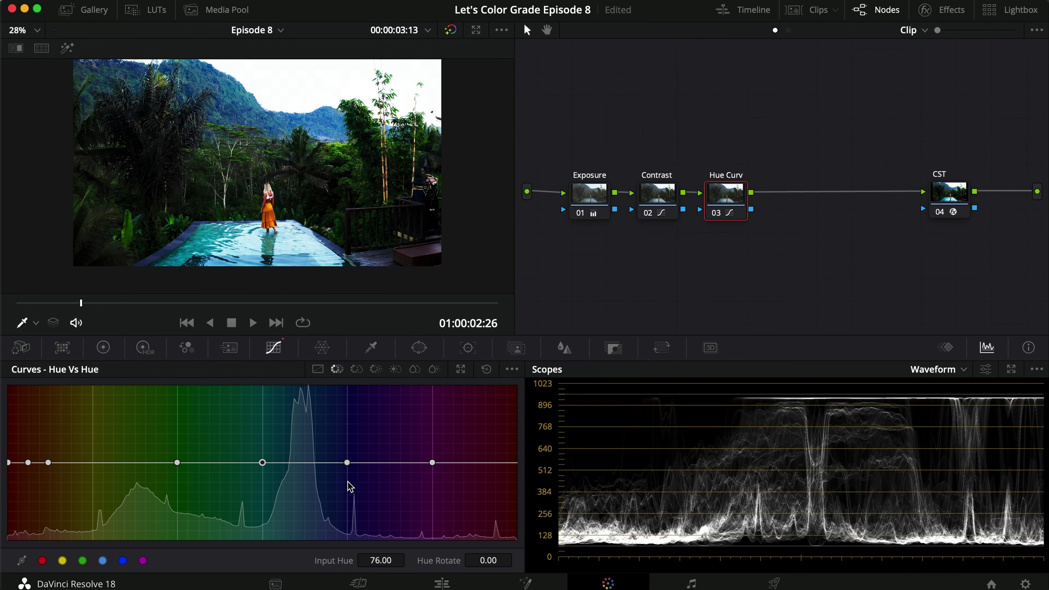
{"action": "left_click_drag", "start_coordinate": [480, 559], "coordinate": [350, 550]}
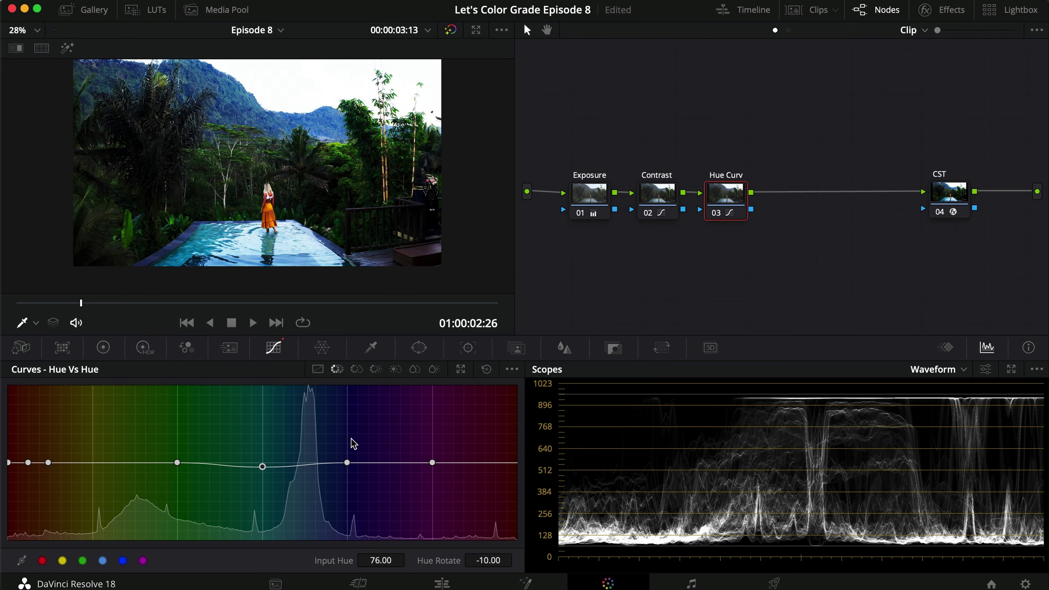
- Switch the curve histogram to Input and back to Output
{"action": "left_click", "coordinate": [511, 370]}
{"action": "mouse_move", "coordinate": [601, 393]}
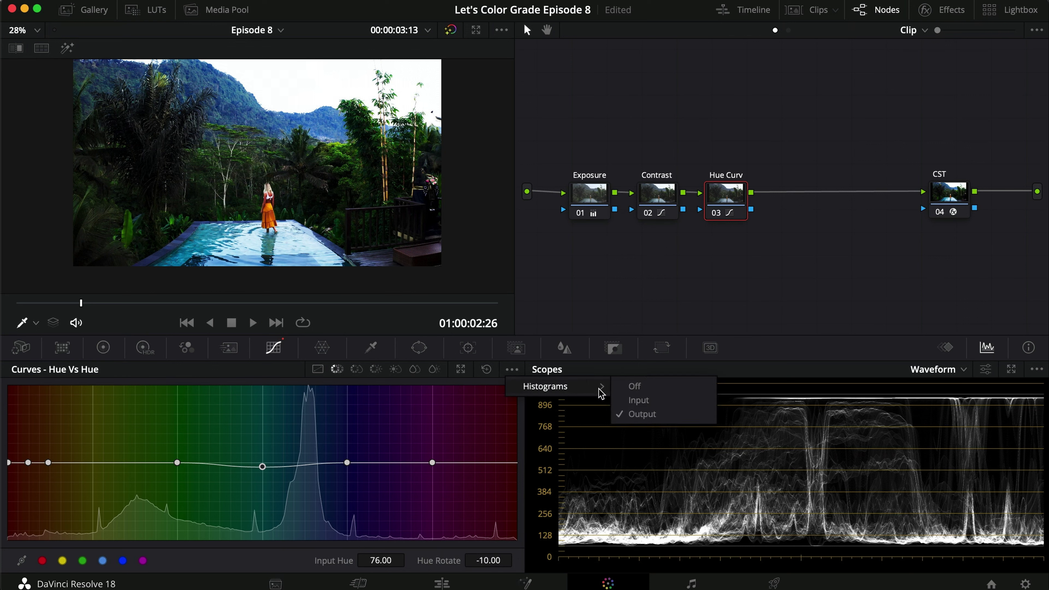
{"action": "left_click", "coordinate": [634, 400]}
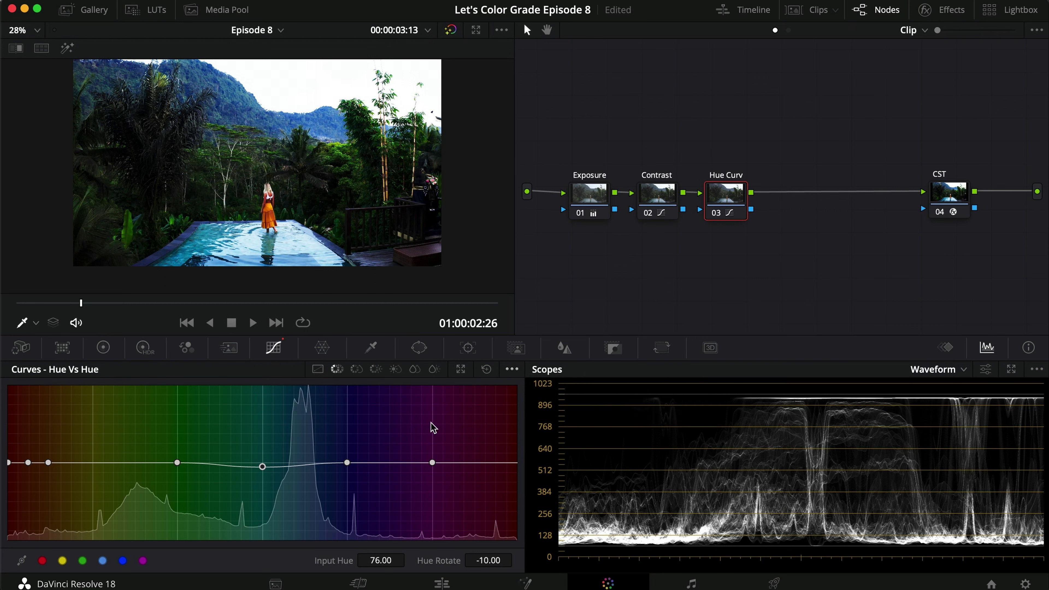
{"action": "left_click", "coordinate": [512, 369]}
{"action": "mouse_move", "coordinate": [598, 387]}
{"action": "left_click", "coordinate": [646, 414]}
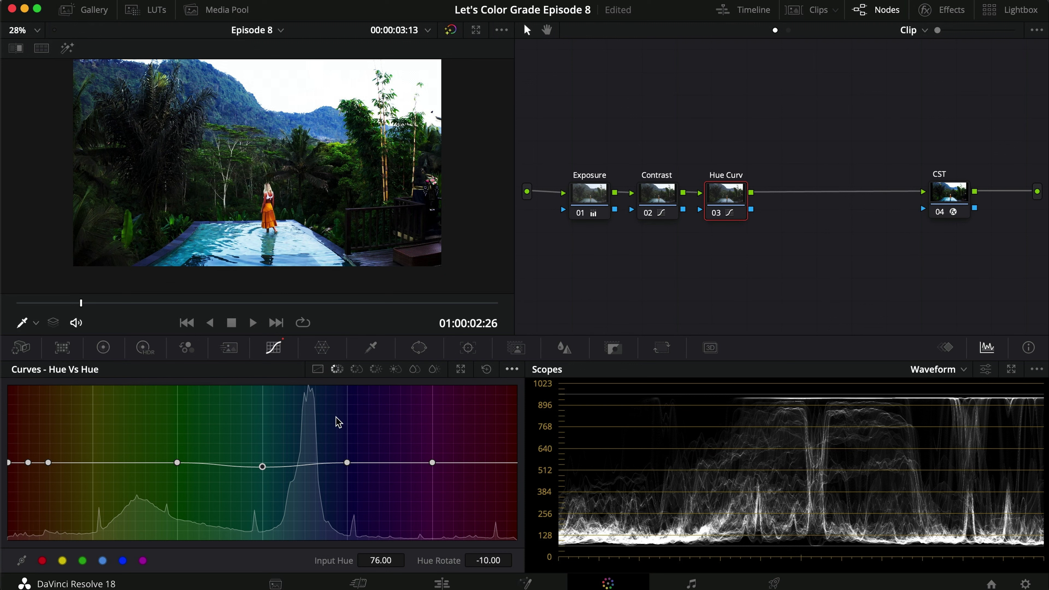
- Compare the clip with the Hue Curv node bypassed and enabled, in the normal viewer and in full screen
{"action": "key", "text": "super+d"}
{"action": "key", "text": "super+d"}
{"action": "key", "text": "super+f"}
{"action": "key", "text": "super+d"}
{"action": "key", "text": "super+f"}
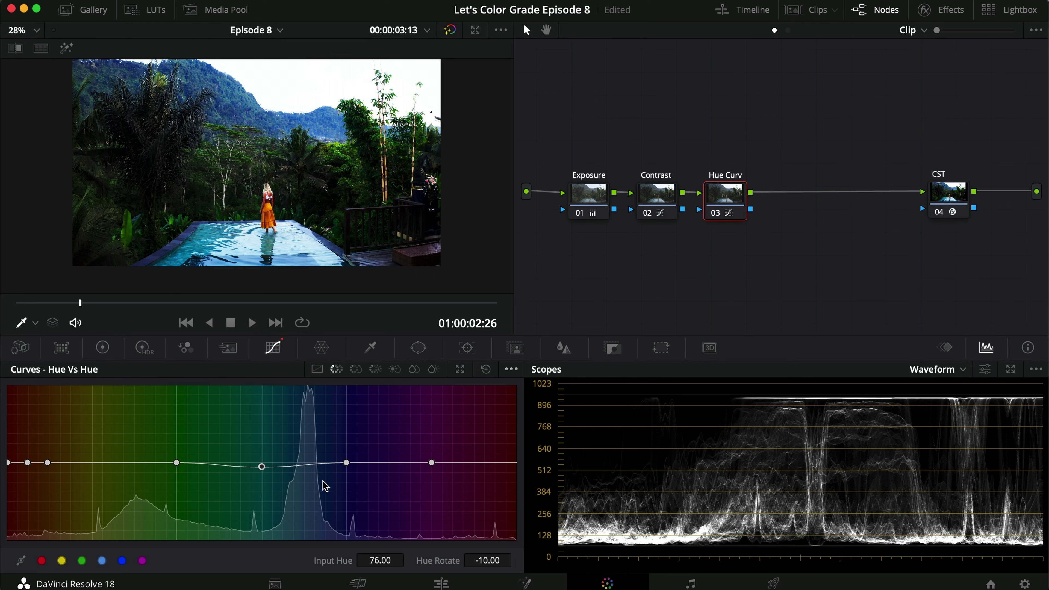
{"action": "key", "text": "super+d"}
{"action": "key", "text": "super+d"}
- Set the blue point's Hue Rotate to -5.00 and compare the clip in full screen with the node bypassed and enabled
{"action": "left_click", "coordinate": [122, 561]}
{"action": "left_click_drag", "start_coordinate": [487, 562], "coordinate": [416, 561]}
{"action": "key", "text": "super+d"}
{"action": "key", "text": "super+f"}
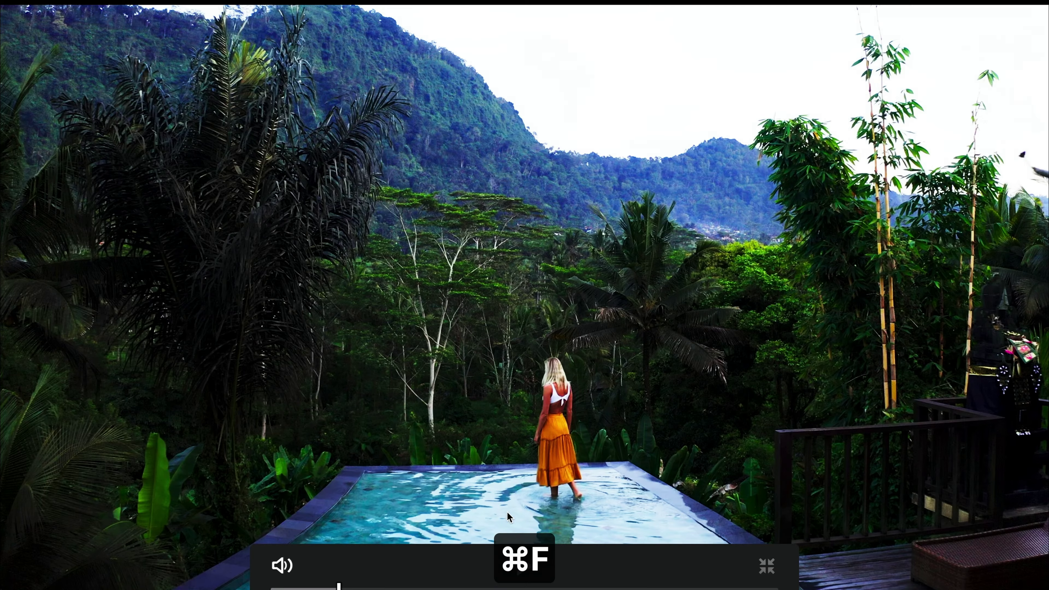
{"action": "key", "text": "super+d"}
{"action": "key", "text": "super+f"}
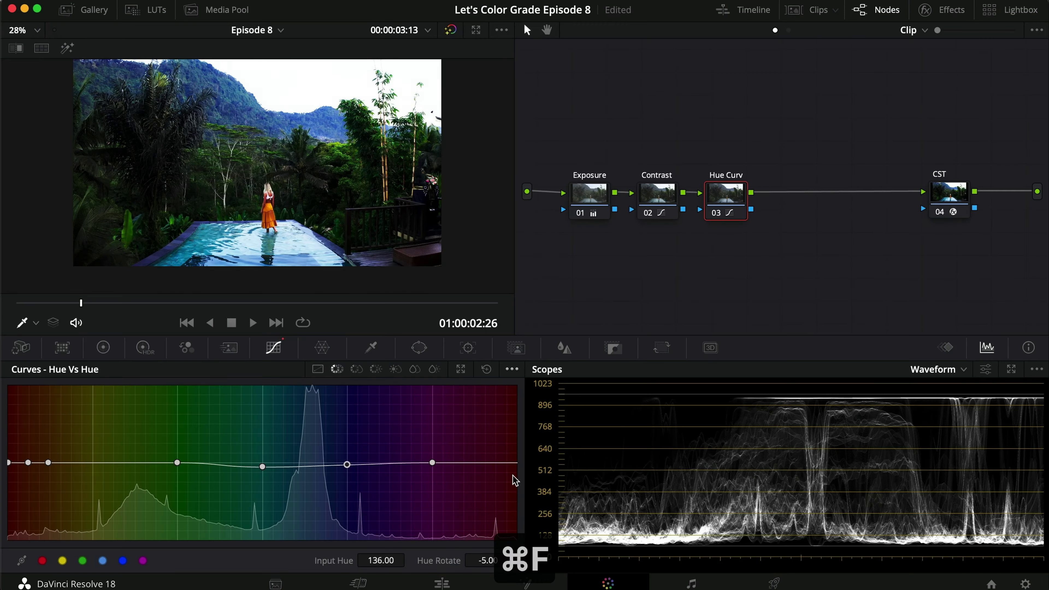
- Set the blue point's Hue Rotate to 2.50 and compare the clip with the Hue Curv node bypassed and enabled
{"action": "left_click_drag", "start_coordinate": [489, 560], "coordinate": [589, 559]}
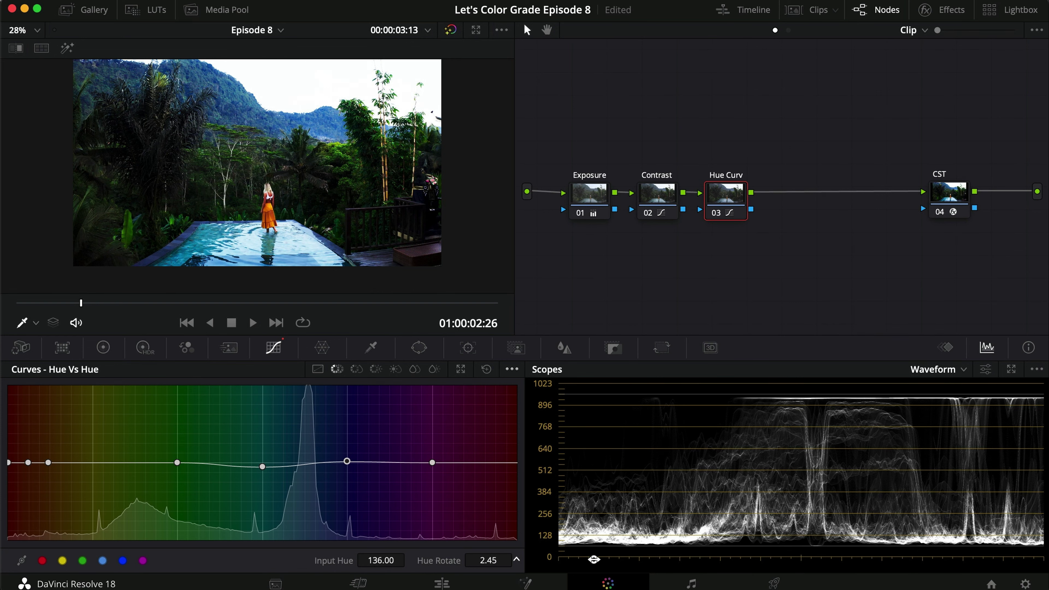
{"action": "key", "text": "super+f"}
{"action": "key", "text": "super+d"}
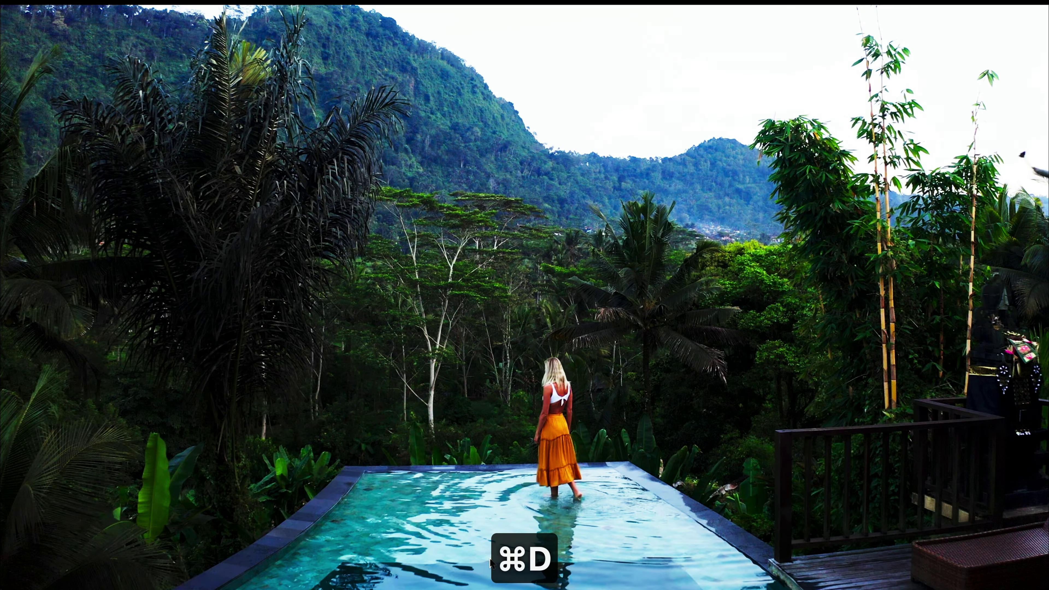
{"action": "key", "text": "super+f"}
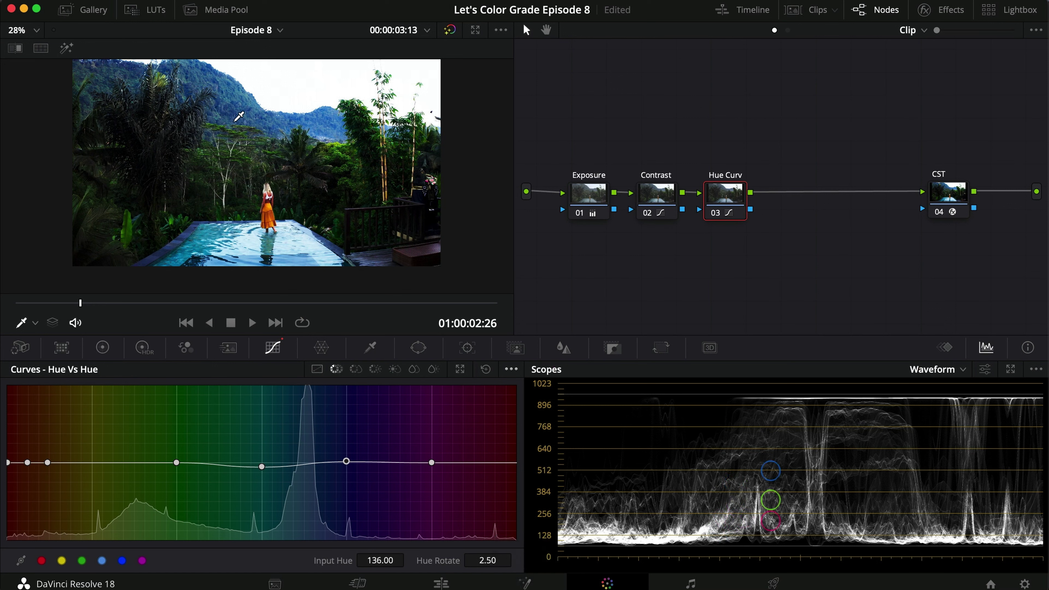
{"action": "key", "text": "super+d"}
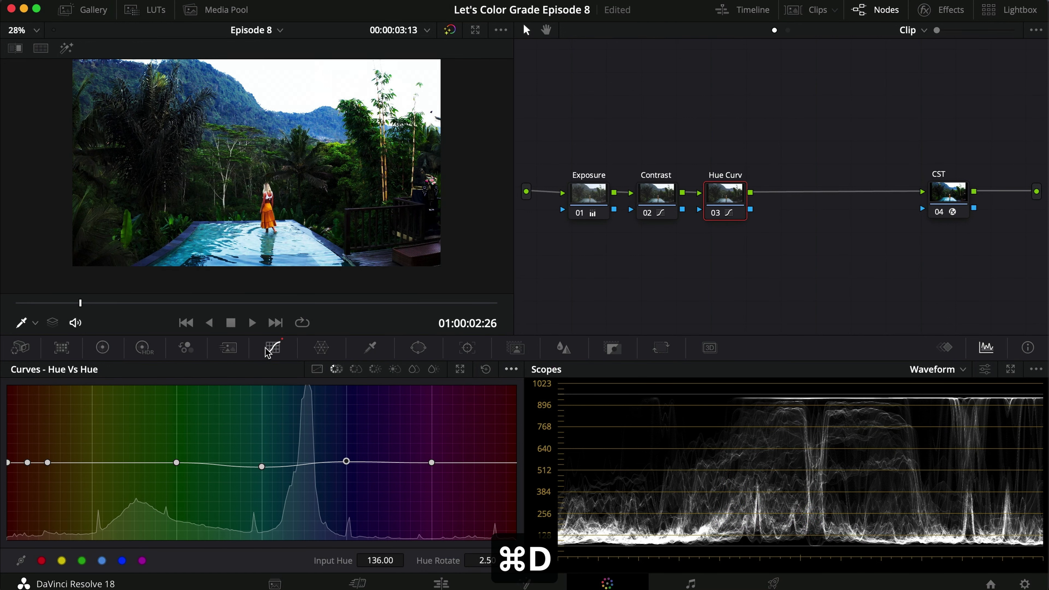
- Sample the foliage on the Hue Vs Hue curve, delete two of the green-range points and move the remaining one to Input Hue 16.33
{"action": "left_click", "coordinate": [245, 149]}
{"action": "left_click", "coordinate": [127, 462]}
{"action": "key", "text": "Delete"}
{"action": "left_click", "coordinate": [175, 464]}
{"action": "key", "text": "Delete"}
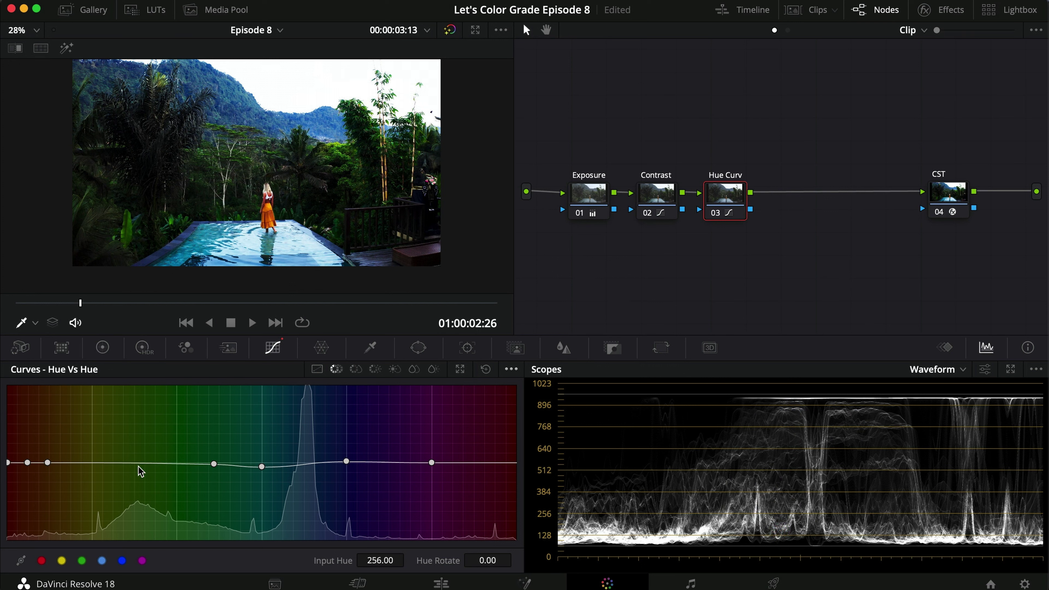
{"action": "left_click_drag", "start_coordinate": [214, 464], "coordinate": [177, 464]}
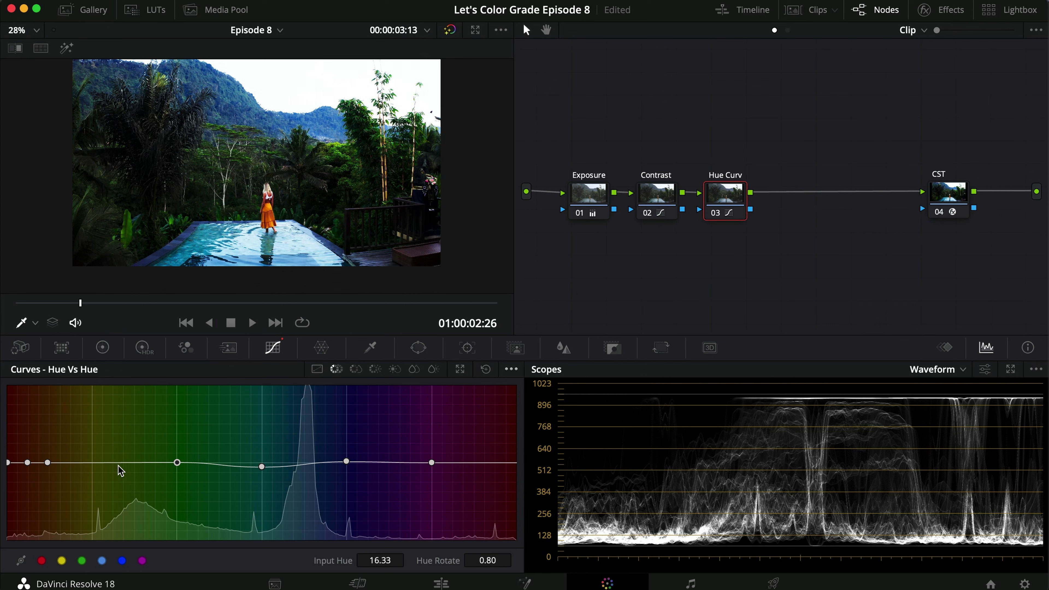
- Add the preset yellow-side point, set the green point's Hue Rotate to -20.00 and compare the result in full screen
{"action": "left_click", "coordinate": [85, 562]}
{"action": "left_click_drag", "start_coordinate": [179, 467], "coordinate": [178, 475]}
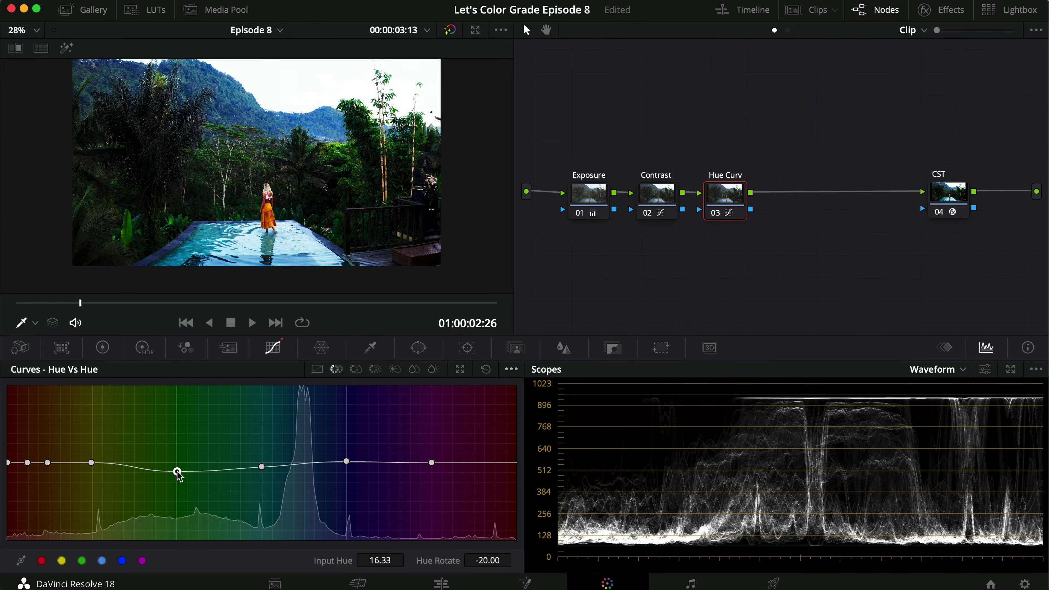
{"action": "key", "text": "super+f"}
{"action": "key", "text": "super+d"}
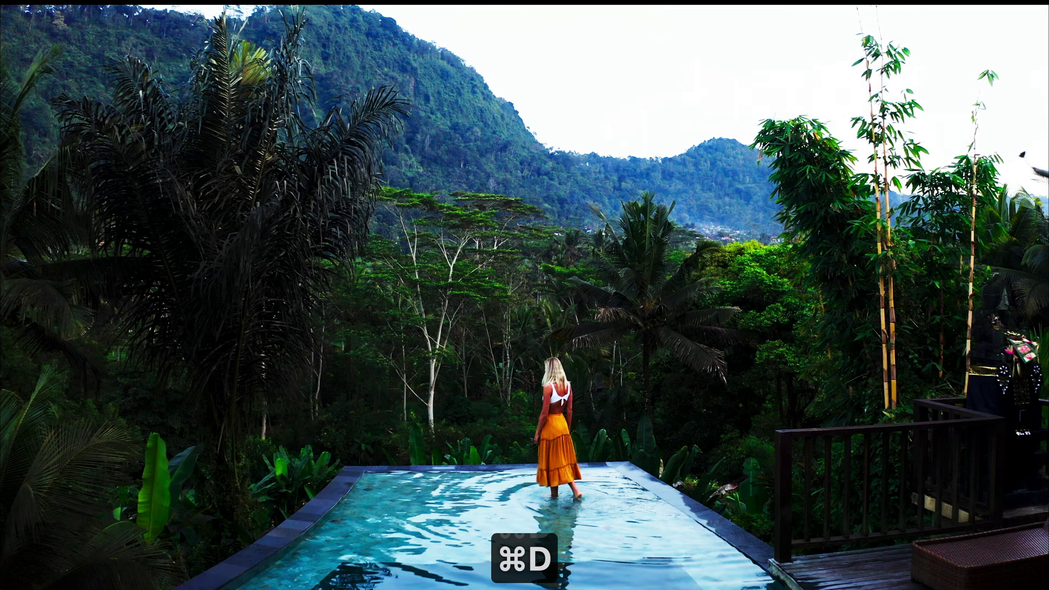
{"action": "key", "text": "super+f"}
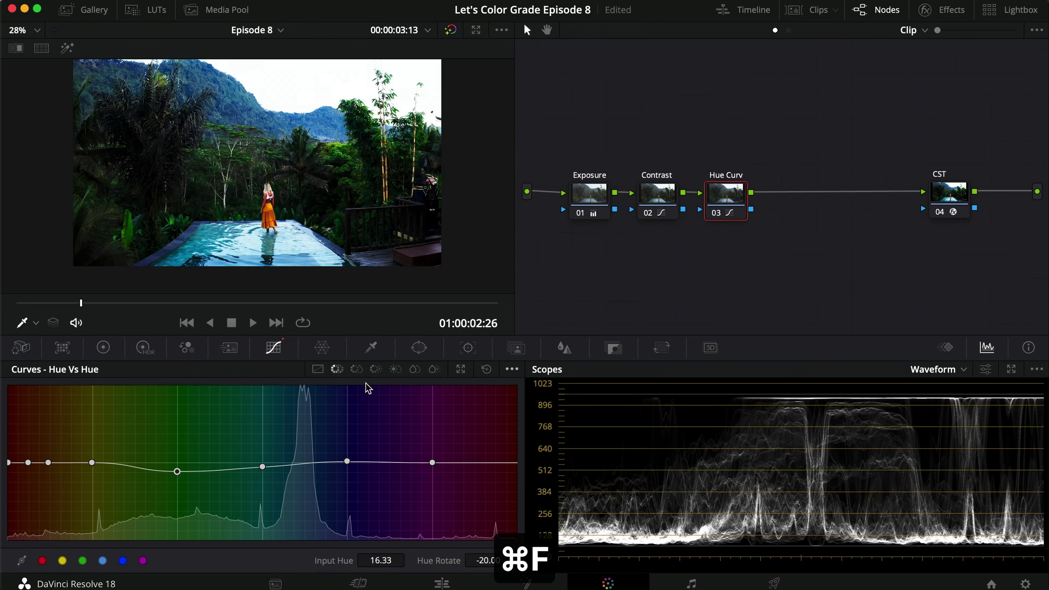
- On the Hue Vs Sat curve, add the preset green and blue points and sample the woman's skin in the clip
{"action": "left_click", "coordinate": [358, 370]}
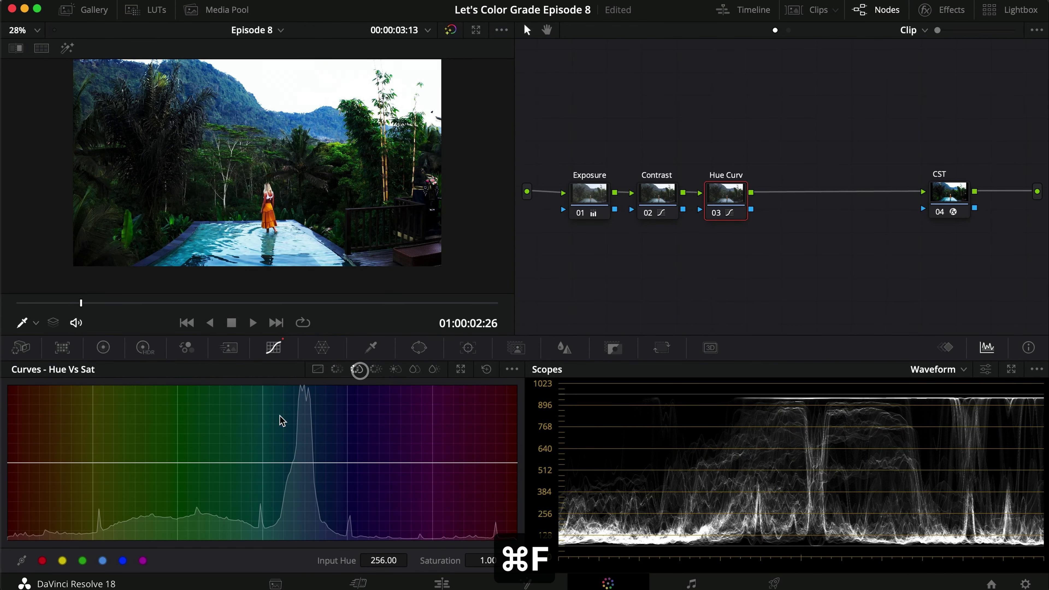
{"action": "left_click", "coordinate": [85, 561]}
{"action": "left_click", "coordinate": [119, 561]}
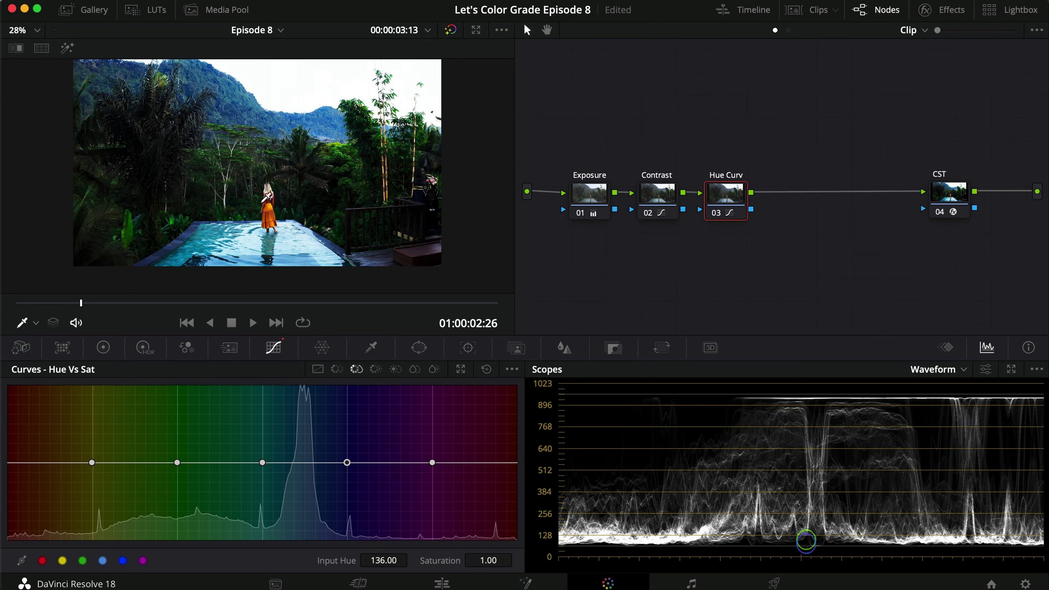
{"action": "scroll", "coordinate": [277, 209], "scroll_direction": "up", "scroll_amount": 3}
{"action": "scroll", "coordinate": [275, 211], "scroll_direction": "down", "scroll_amount": 2}
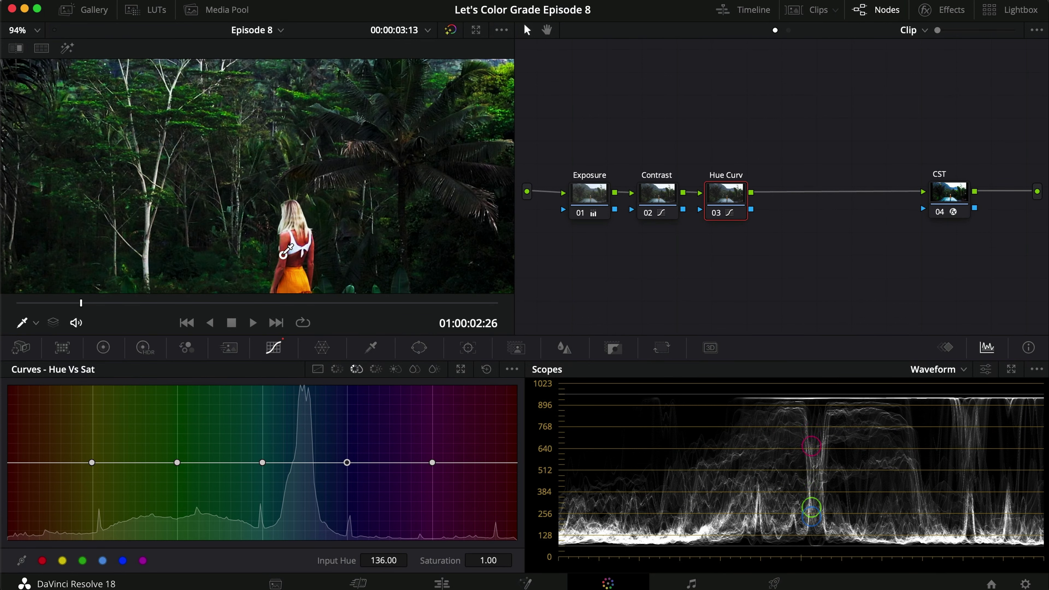
{"action": "left_click", "coordinate": [290, 246]}
{"action": "scroll", "coordinate": [292, 243], "scroll_direction": "down", "scroll_amount": 2}
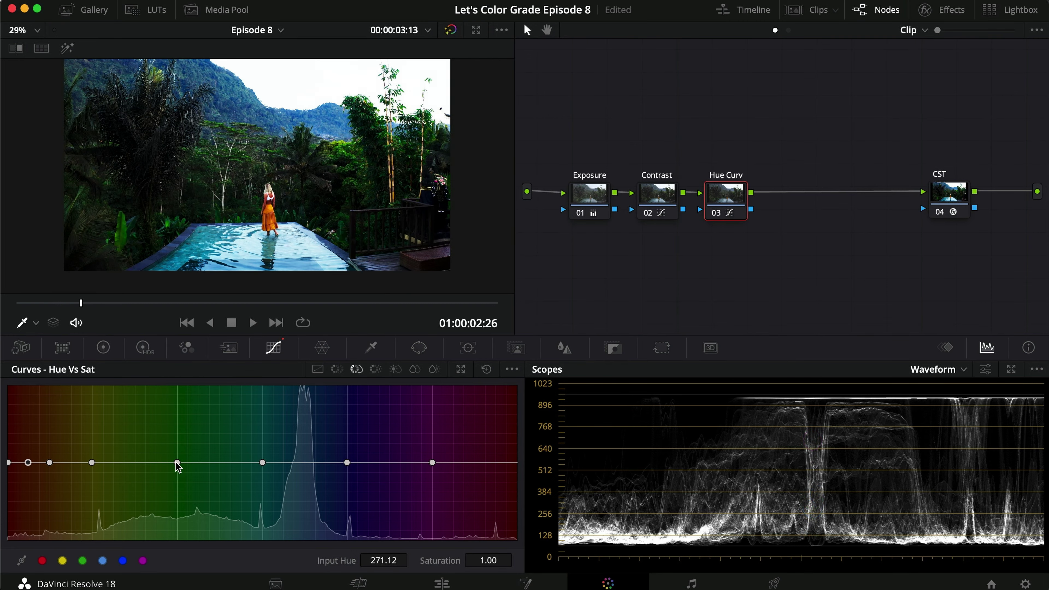
- Set the green point's Saturation to 0.35 and lower the blue point's Saturation to about 0.65
{"action": "left_click", "coordinate": [83, 562]}
{"action": "left_click_drag", "start_coordinate": [492, 561], "coordinate": [439, 555]}
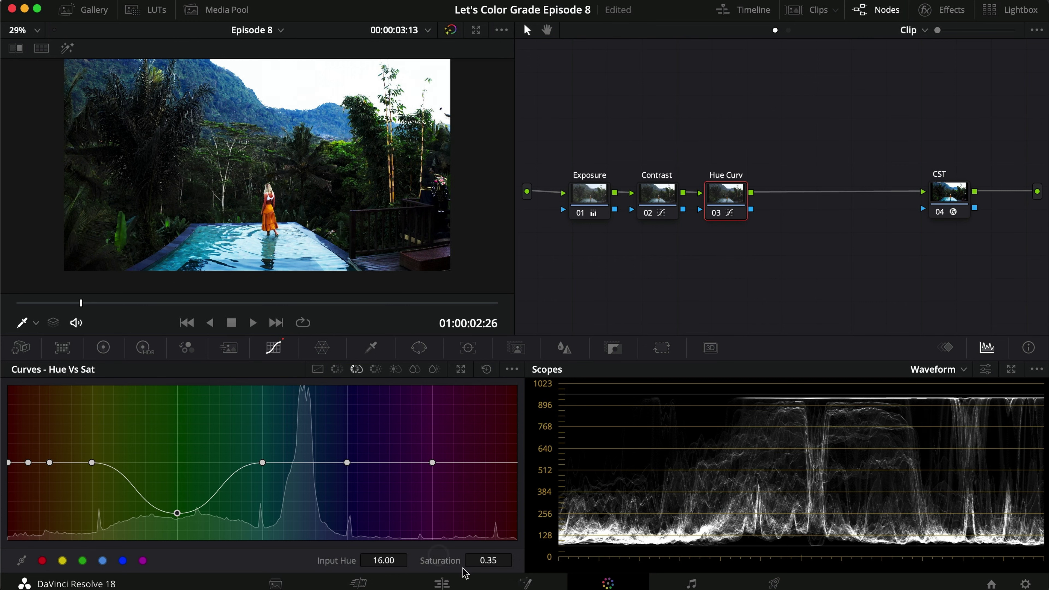
{"action": "left_click", "coordinate": [103, 560]}
{"action": "left_click", "coordinate": [124, 561]}
{"action": "left_click_drag", "start_coordinate": [484, 561], "coordinate": [460, 563]}
- Set the cyan point's Saturation to 0.65 on the Hue Vs Sat curve
{"action": "left_click", "coordinate": [105, 559]}
{"action": "left_click_drag", "start_coordinate": [493, 561], "coordinate": [472, 568]}
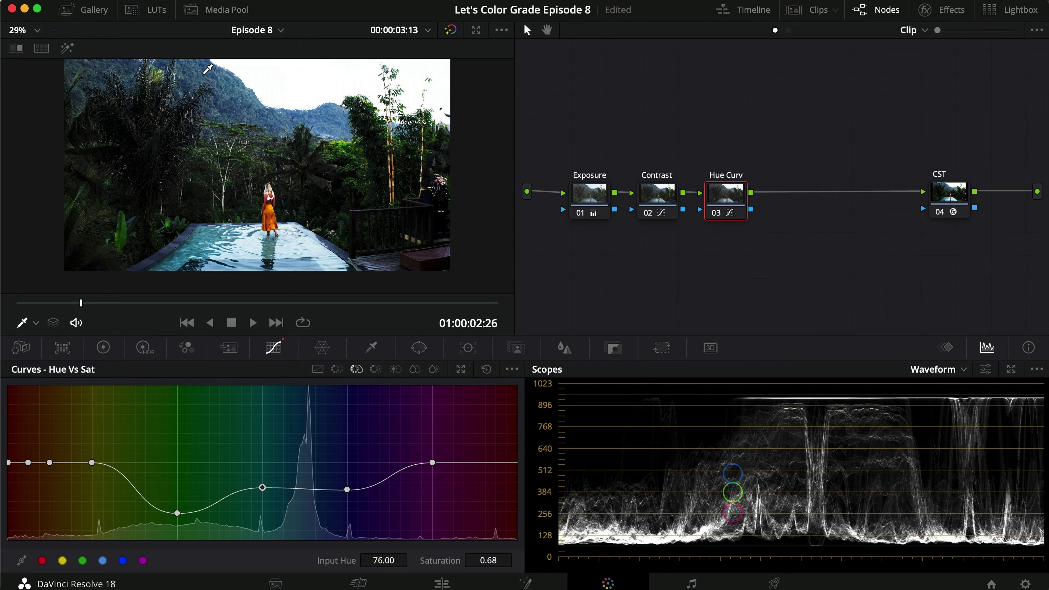
{"action": "left_click_drag", "start_coordinate": [471, 561], "coordinate": [475, 562]}
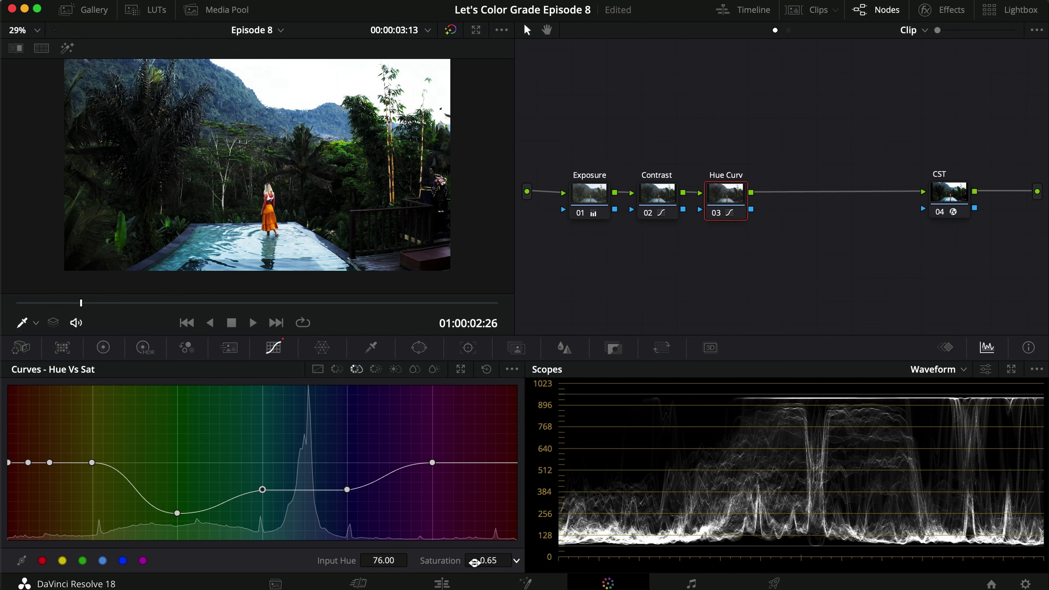
- Compare the clip in full screen with the Hue Curv node bypassed and enabled
{"action": "key", "text": "super+f"}
{"action": "key", "text": "super+b"}
{"action": "key", "text": "super+d"}
{"action": "key", "text": "super+b"}
{"action": "key", "text": "super+d"}
{"action": "key", "text": "super+d"}
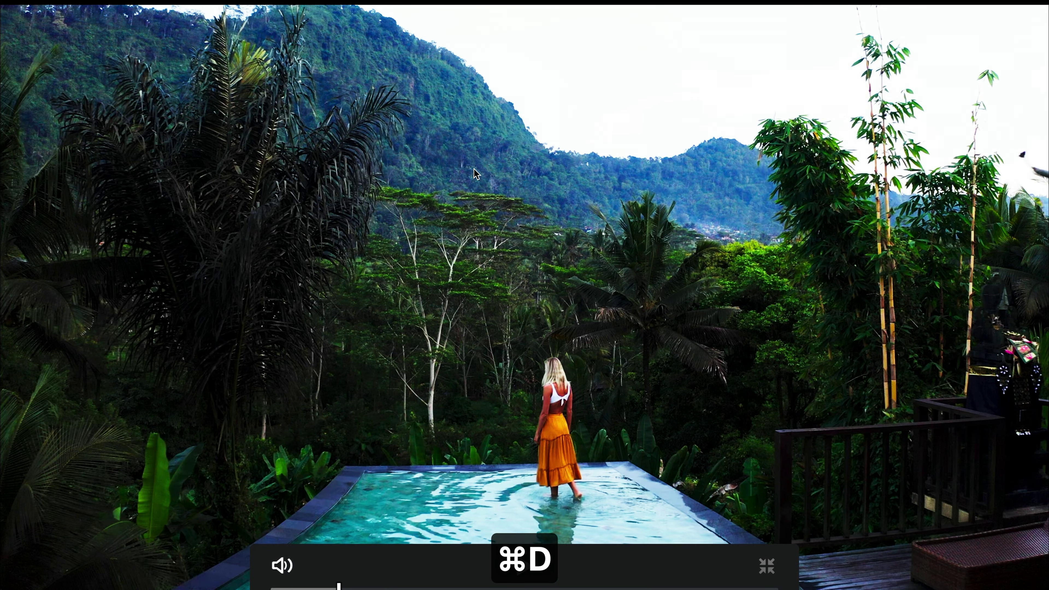
{"action": "key", "text": "super+d"}
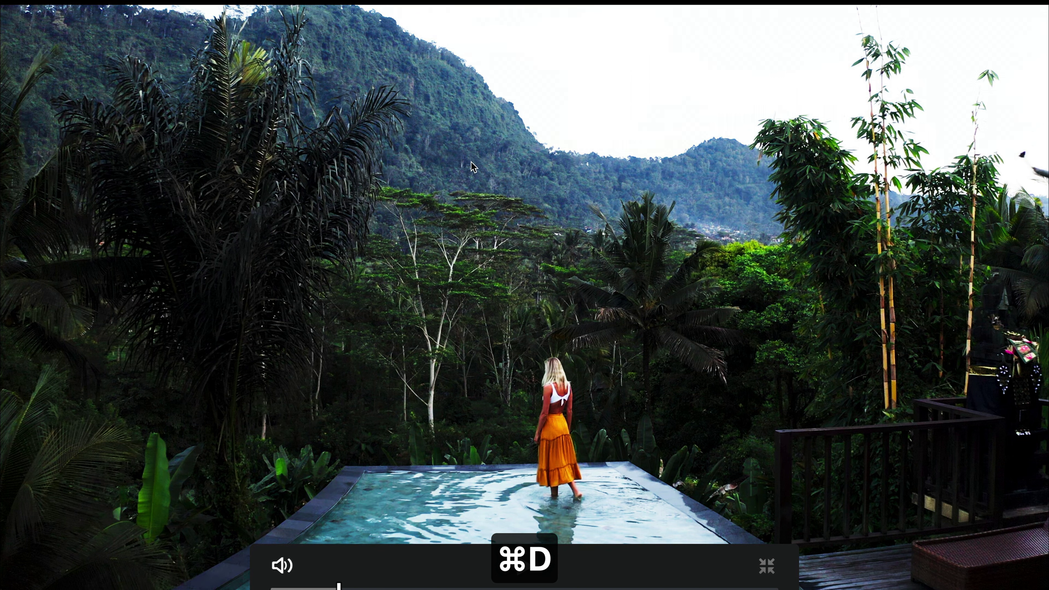
{"action": "key", "text": "super+d"}
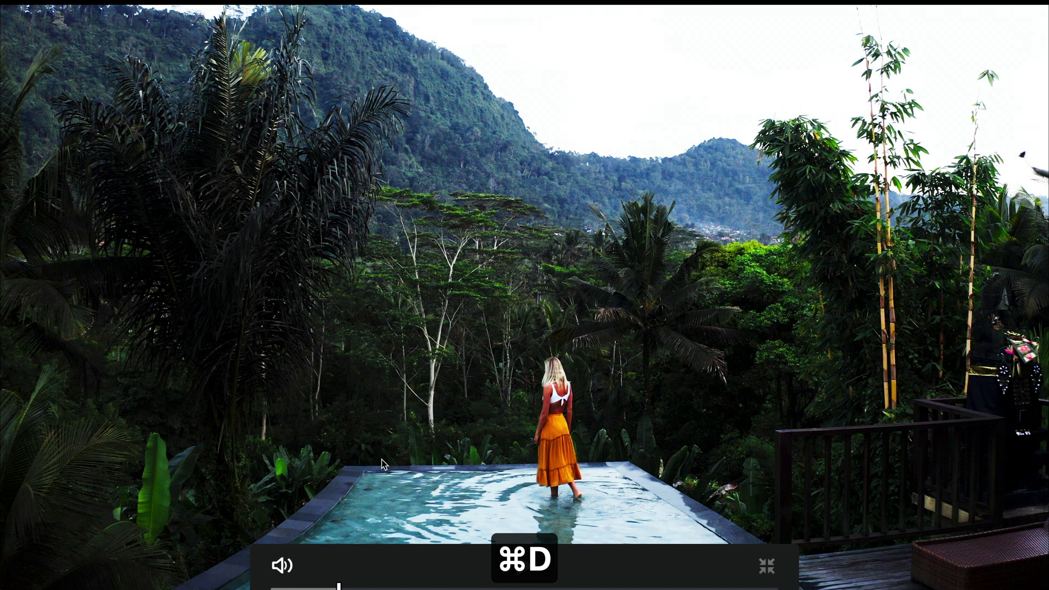